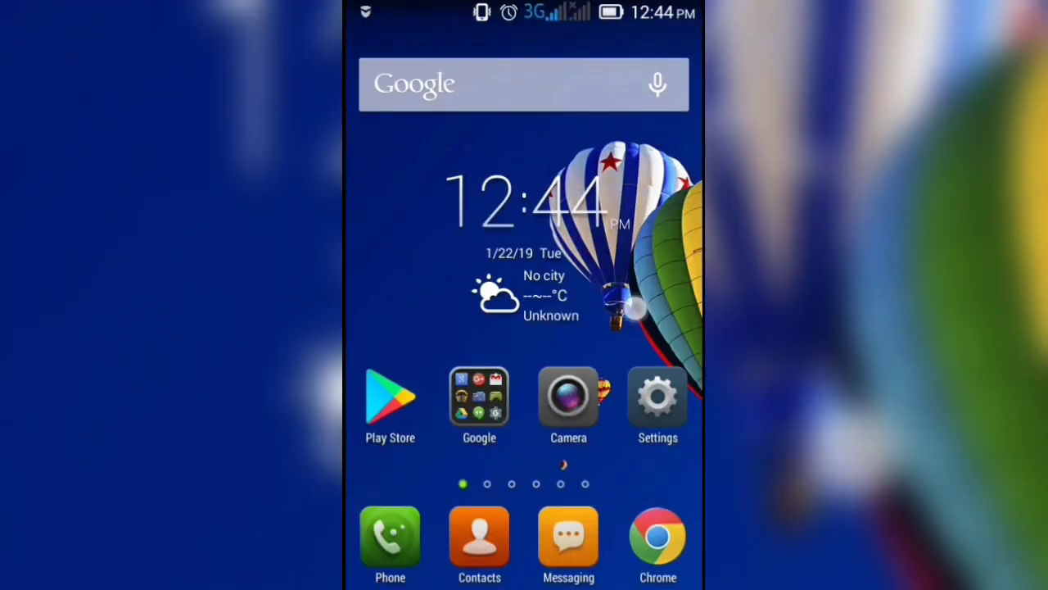
# - Point out the required apps: ES File Explorer, BusyBox Free, Linux Deploy, Termius, VNC Viewer and RAR
pyautogui.moveTo(545, 312); pyautogui.dragTo(393, 311)
pyautogui.moveTo(390, 73); pyautogui.dragTo(403, 82)
pyautogui.moveTo(489, 96); pyautogui.dragTo(489, 100)
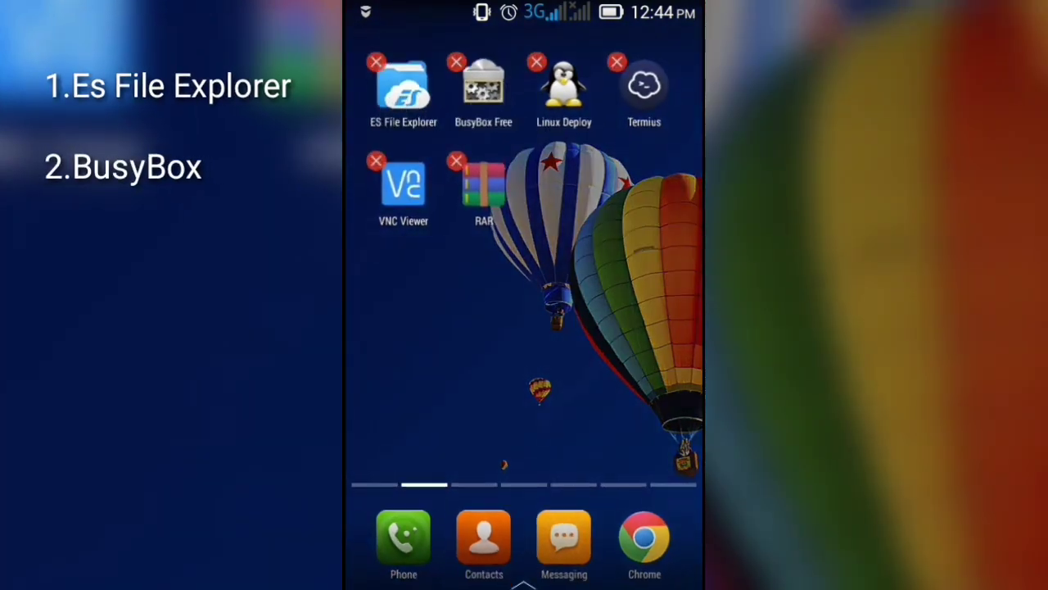
pyautogui.moveTo(564, 96); pyautogui.dragTo(564, 99)
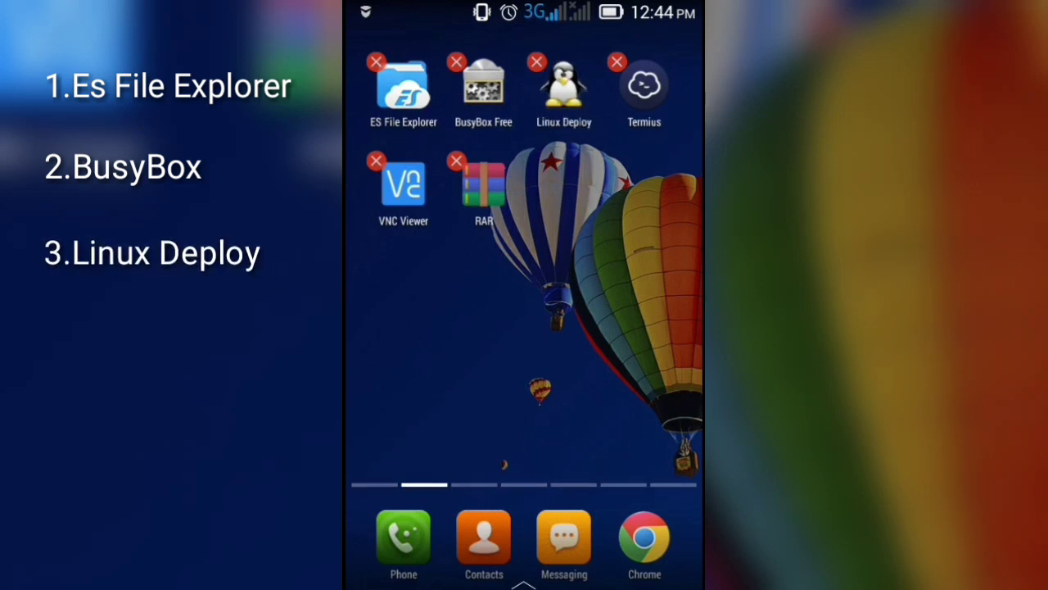
pyautogui.moveTo(645, 86); pyautogui.dragTo(647, 90)
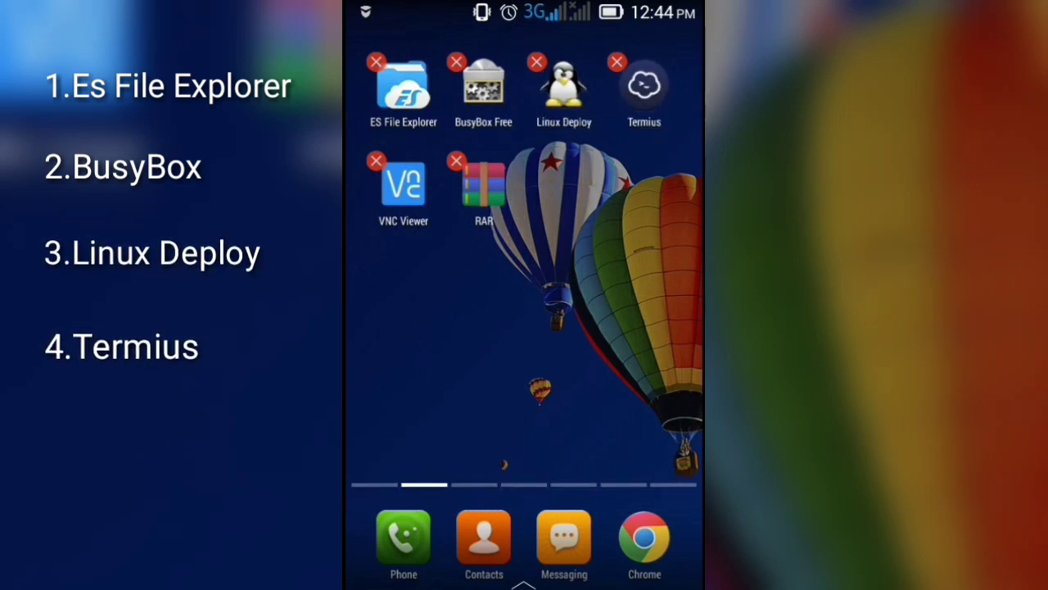
pyautogui.moveTo(405, 187); pyautogui.dragTo(407, 190)
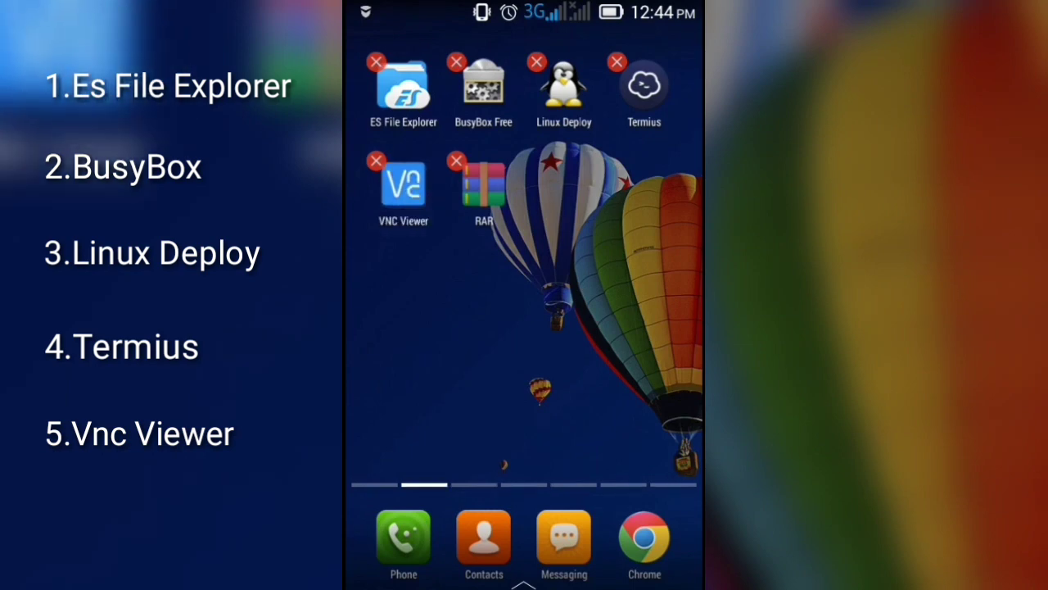
pyautogui.moveTo(490, 205); pyautogui.dragTo(496, 202)
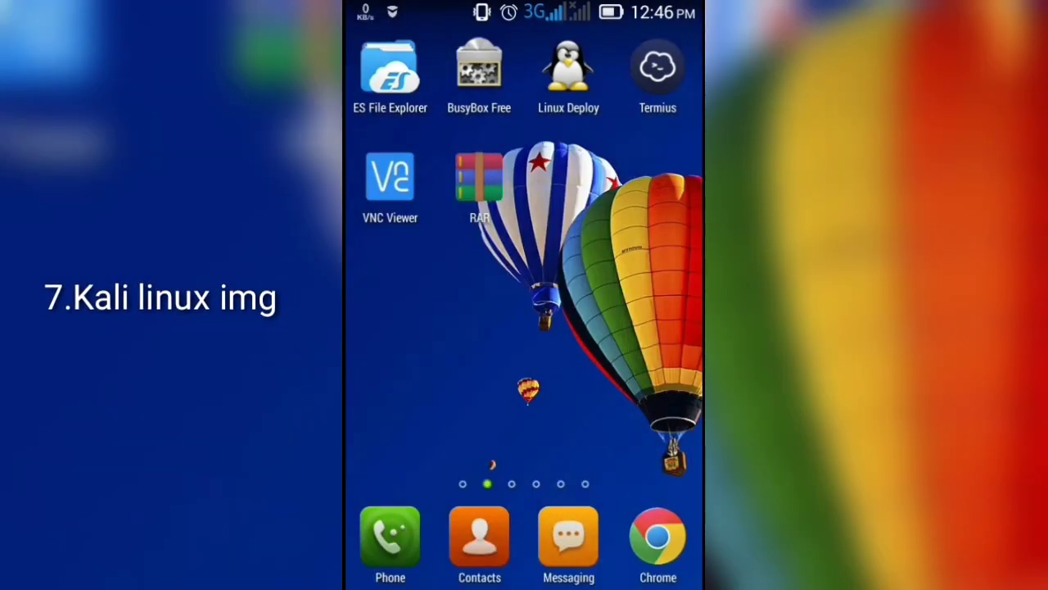
pyautogui.click(657, 536)
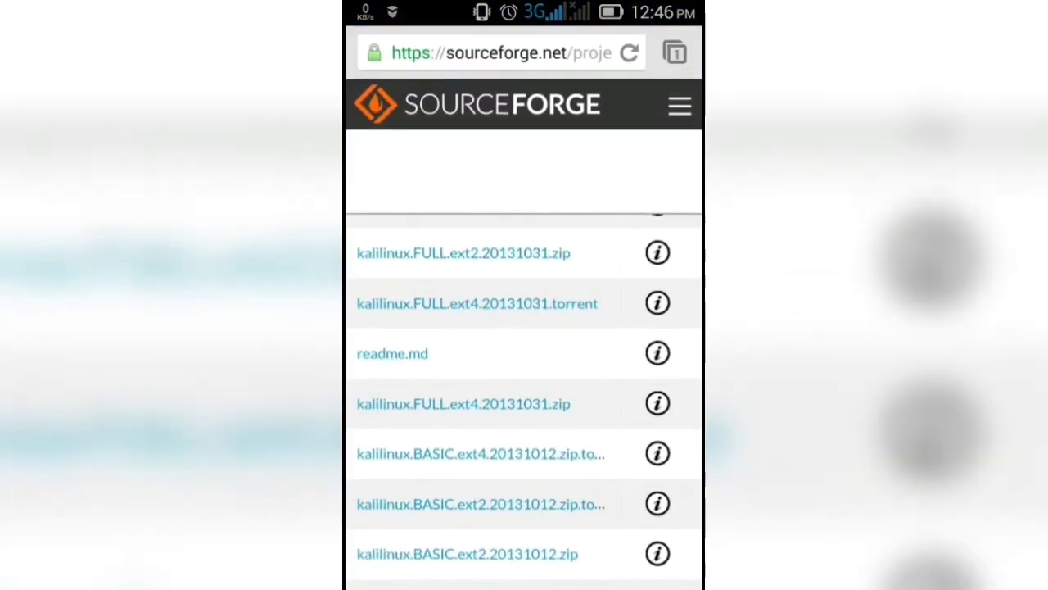
pyautogui.scroll(10, 585, 457)
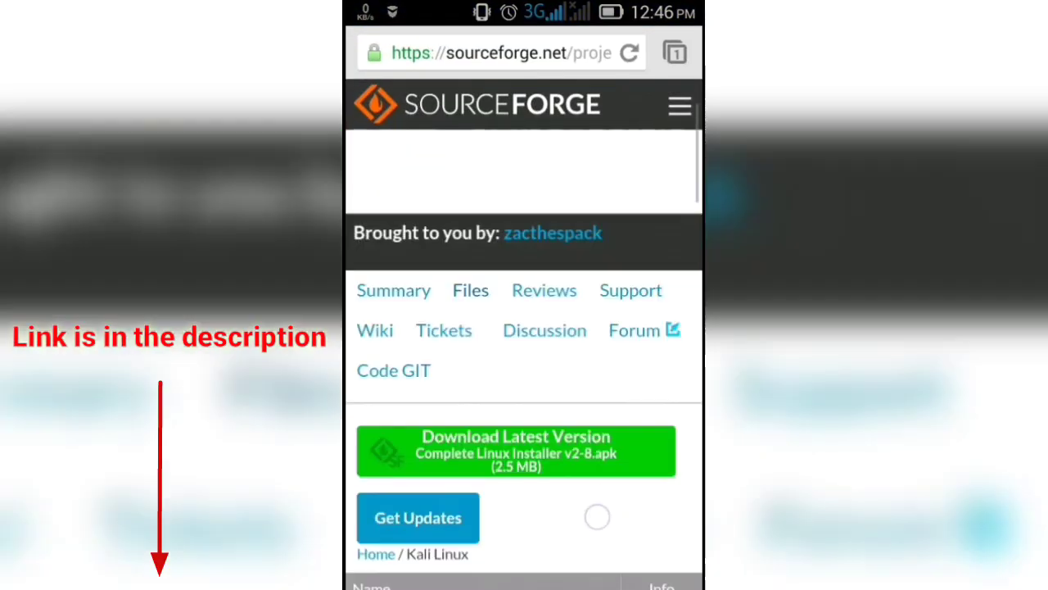
pyautogui.scroll(2, 597, 516)
pyautogui.scroll(-4, 597, 576)
pyautogui.scroll(5, 648, 374)
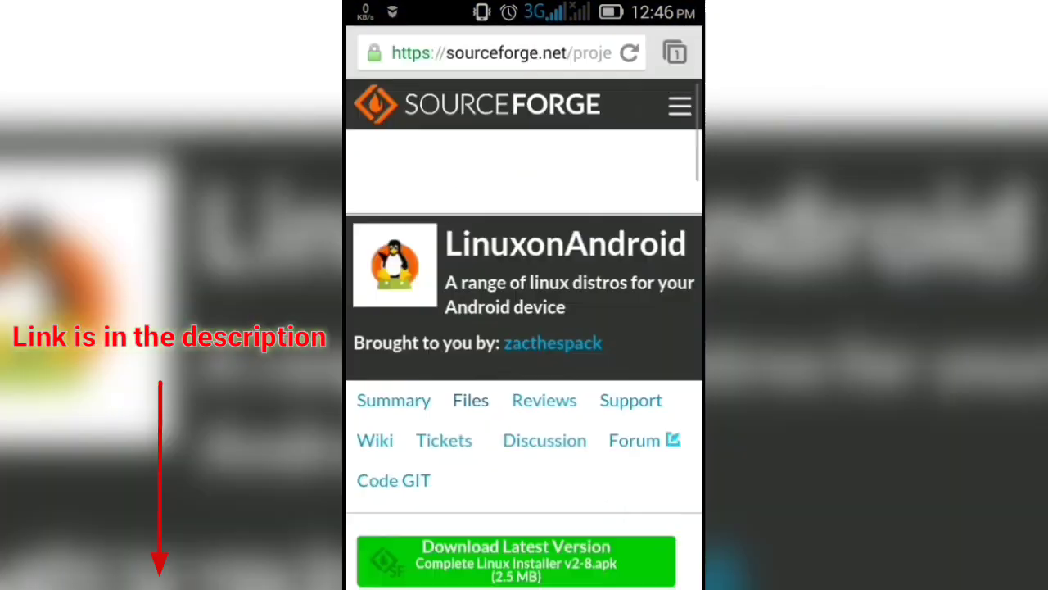
pyautogui.scroll(-3, 614, 409)
pyautogui.scroll(-1, 632, 421)
pyautogui.scroll(-3, 656, 328)
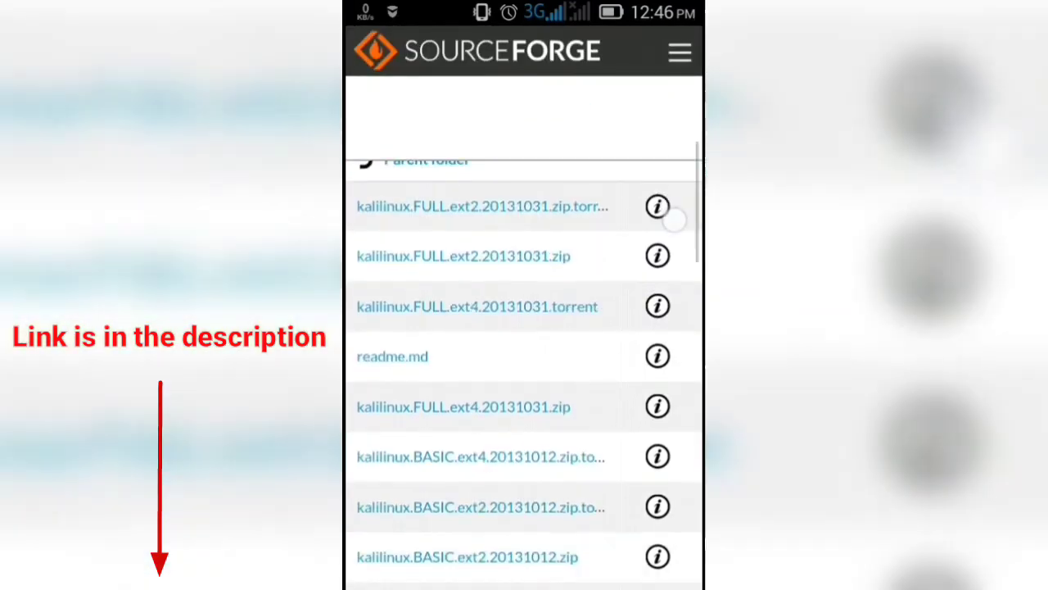
pyautogui.scroll(-3, 630, 399)
pyautogui.scroll(2, 641, 355)
pyautogui.scroll(1, 627, 438)
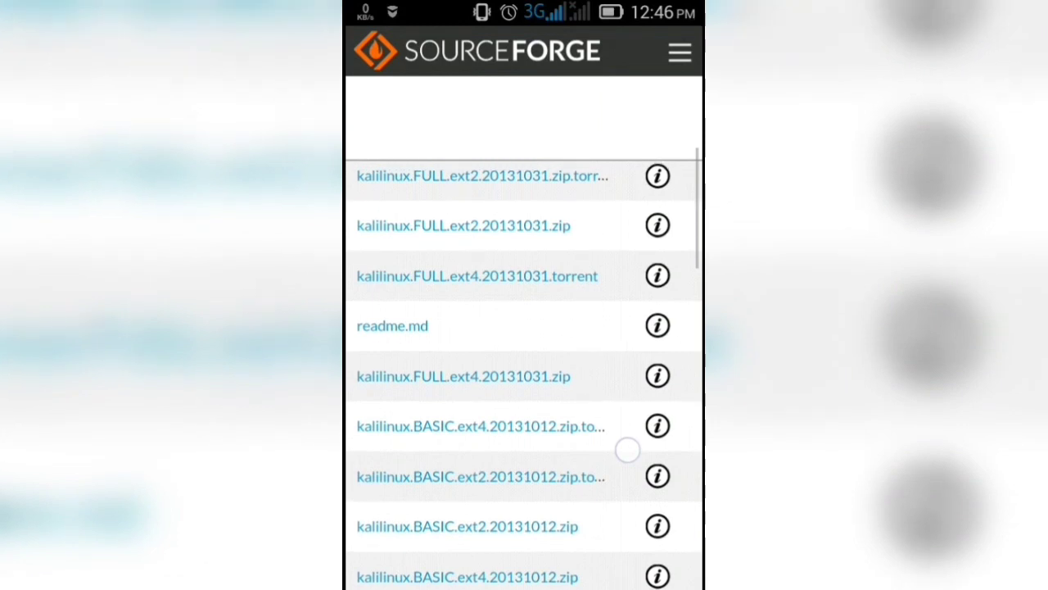
pyautogui.scroll(1, 627, 449)
pyautogui.scroll(-1, 631, 434)
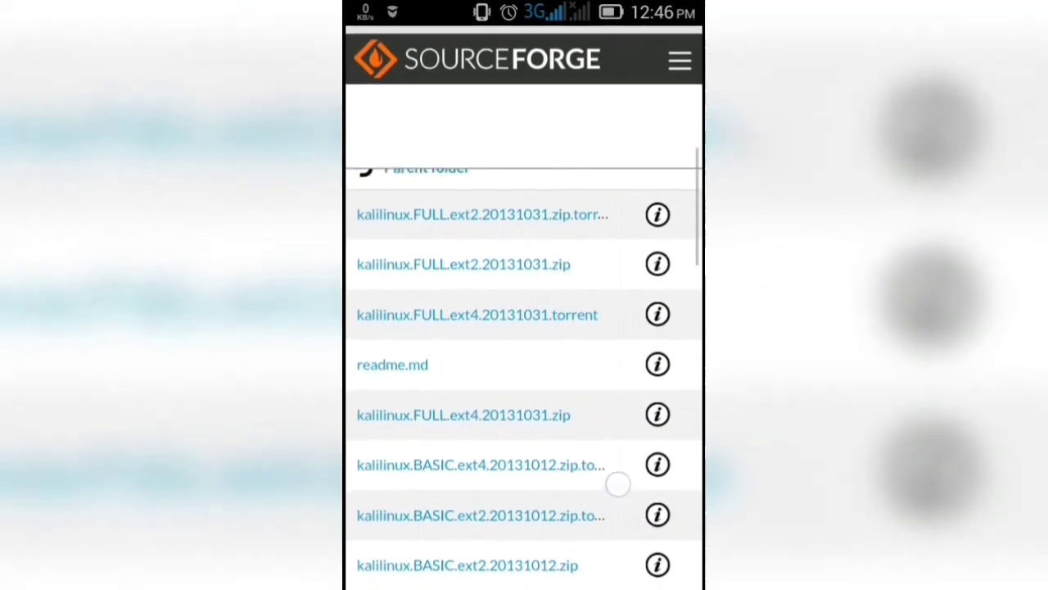
pyautogui.scroll(-1, 639, 423)
pyautogui.scroll(1, 640, 423)
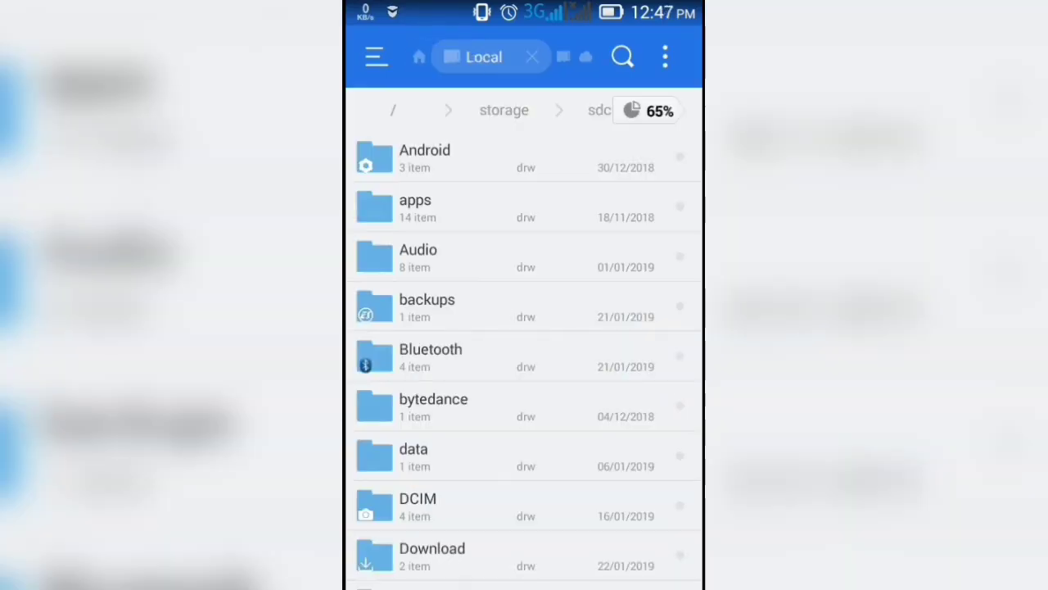
# - Browse to sdcard0 > Download and open the downloaded Kali zip archive in RAR
pyautogui.click(437, 147)
pyautogui.scroll(-3, 524, 327)
pyautogui.click(434, 393)
pyautogui.click(625, 220)
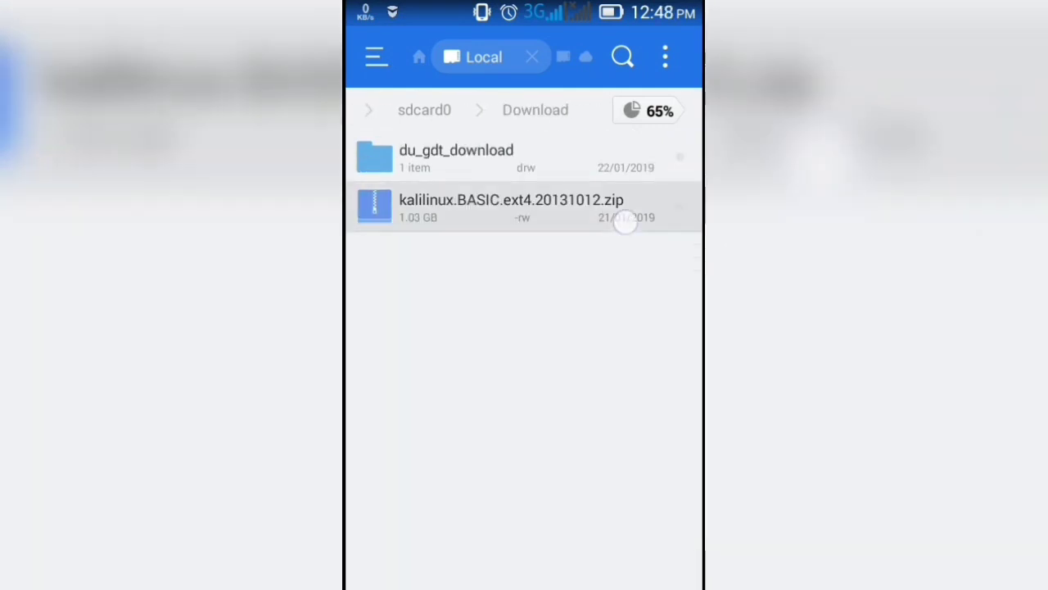
pyautogui.click(665, 561)
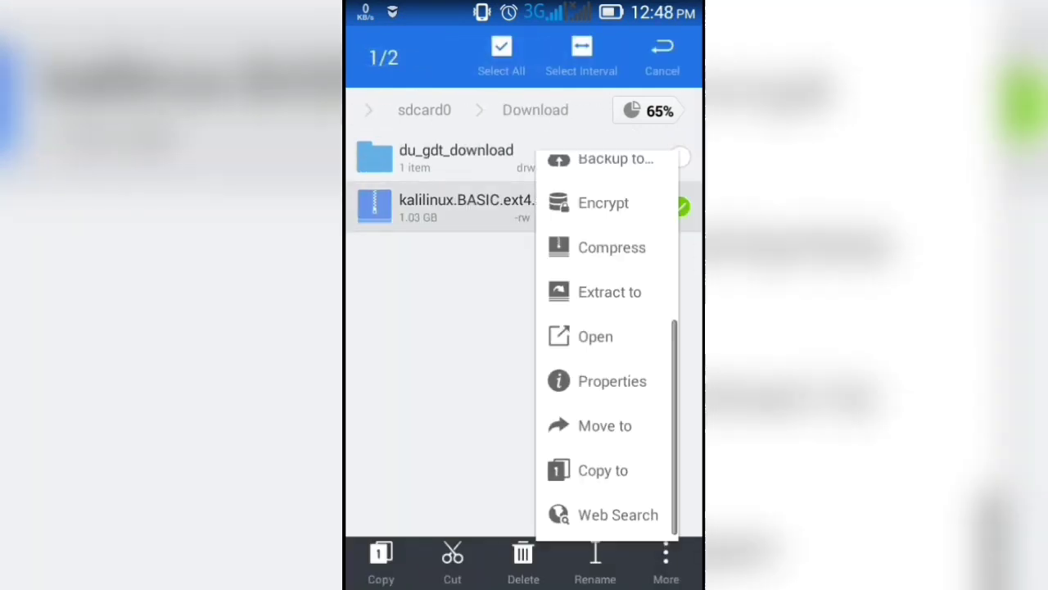
pyautogui.press('Escape')
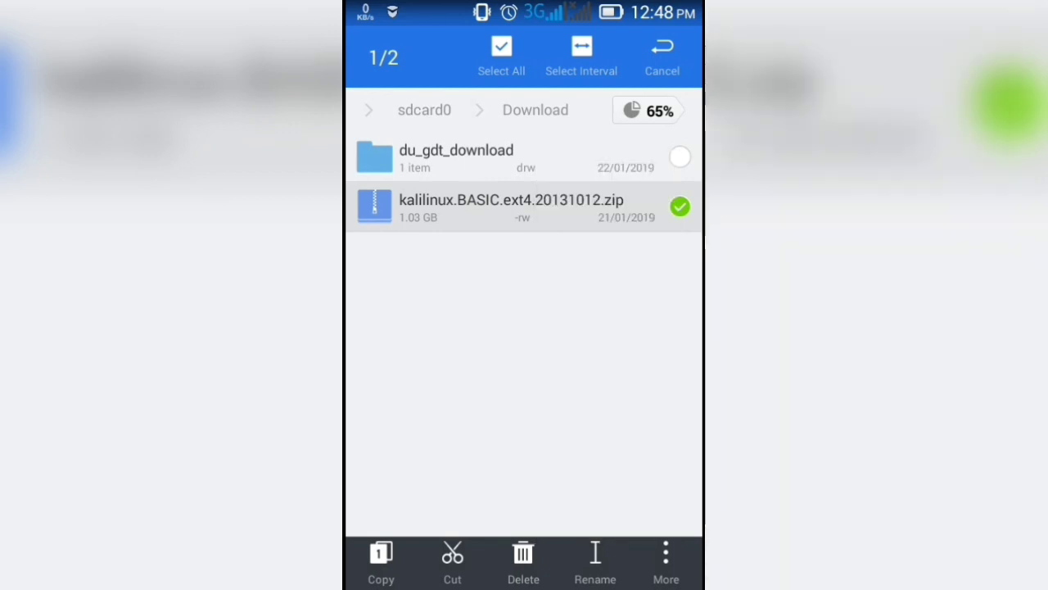
pyautogui.press('Escape')
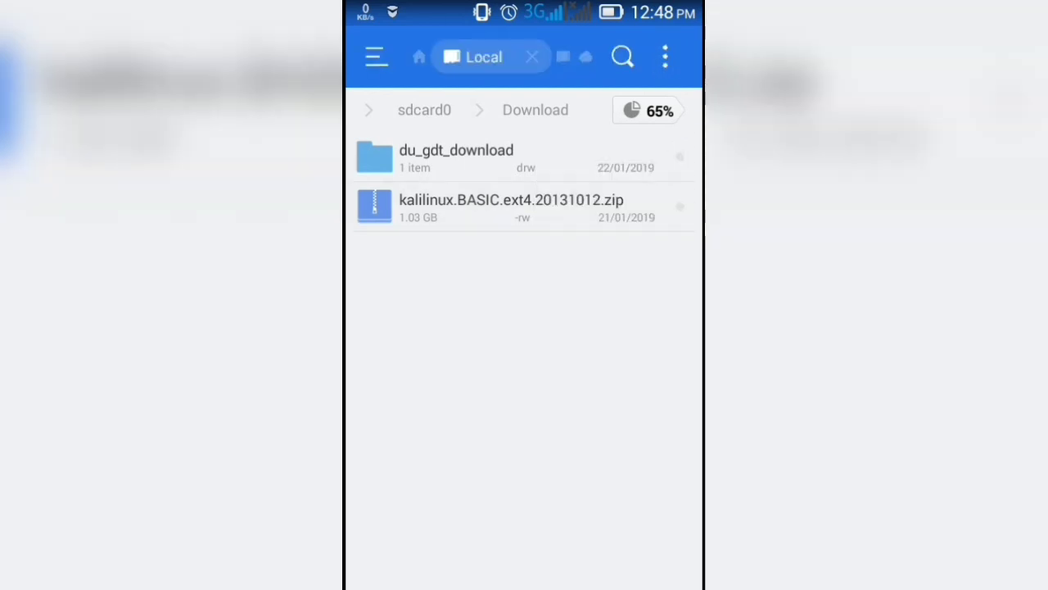
pyautogui.click(511, 205)
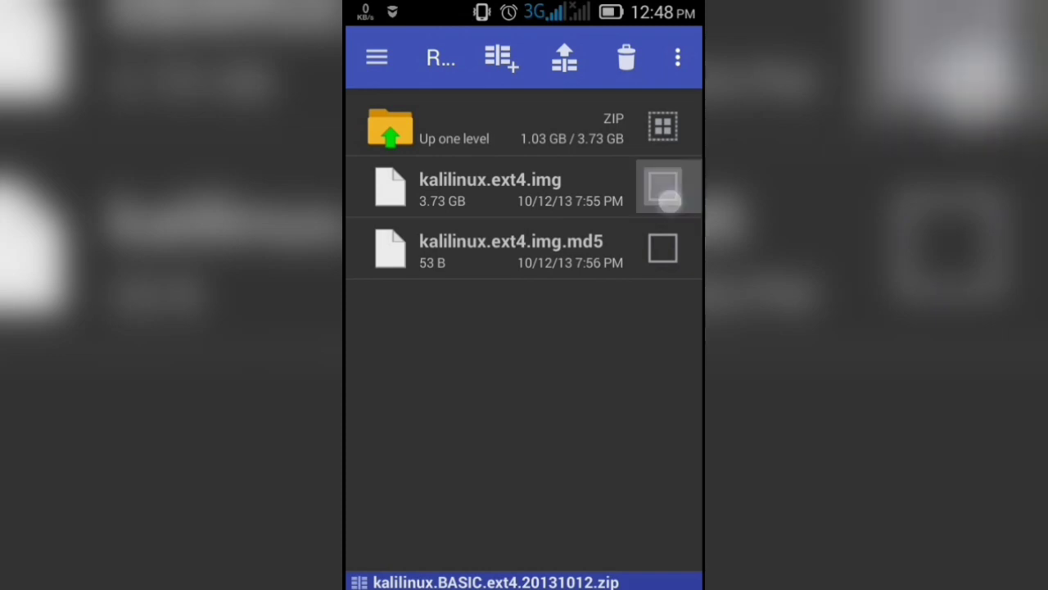
# - Extract kalilinux.ext4.img and kalilinux.ext4.img.md5 to the default destination
pyautogui.click(663, 187)
pyautogui.click(663, 248)
pyautogui.click(565, 57)
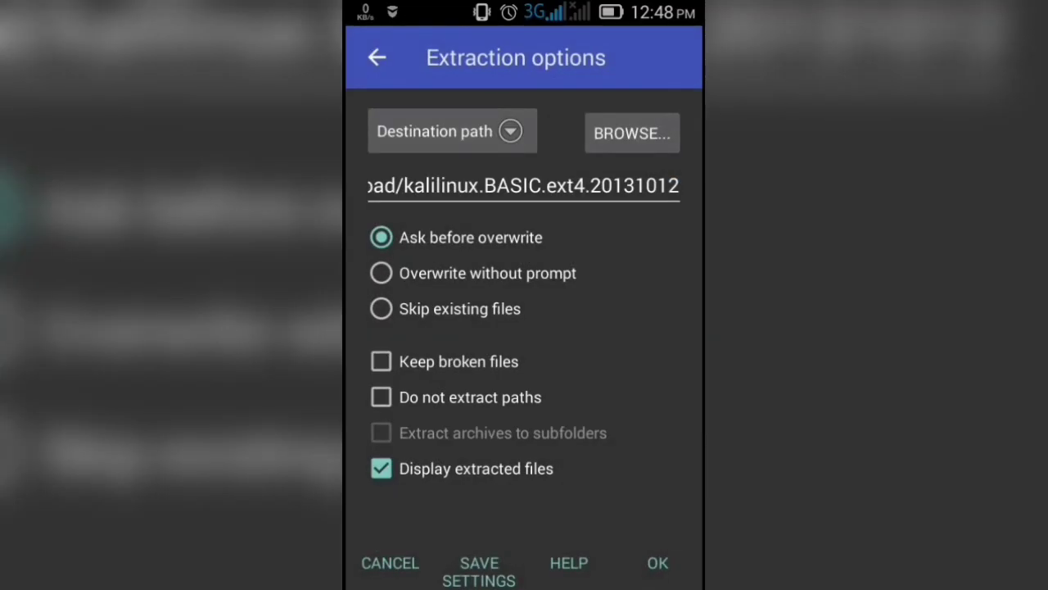
pyautogui.click(658, 562)
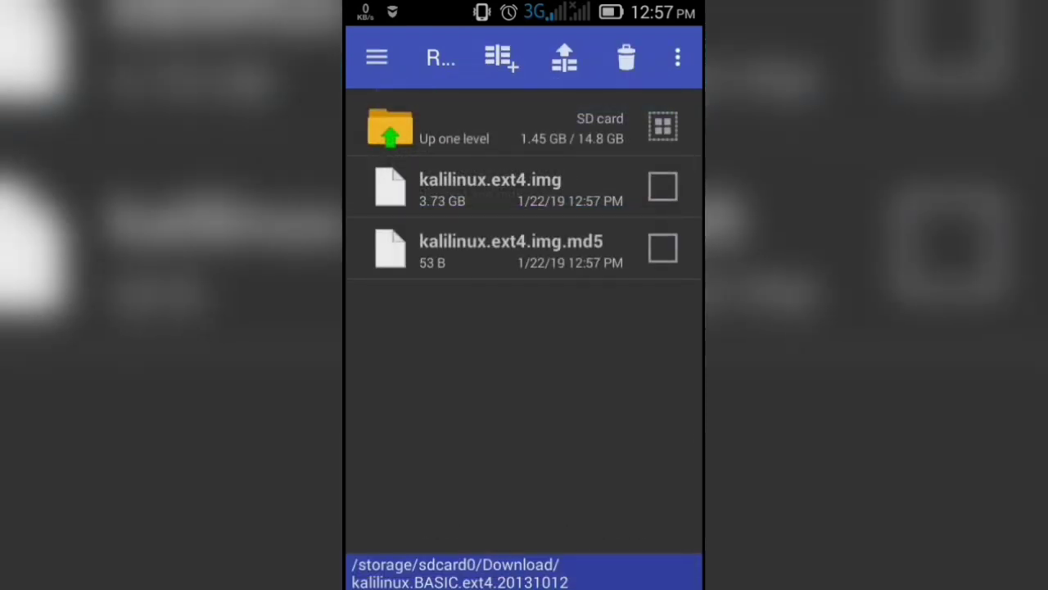
pyautogui.press('Escape')
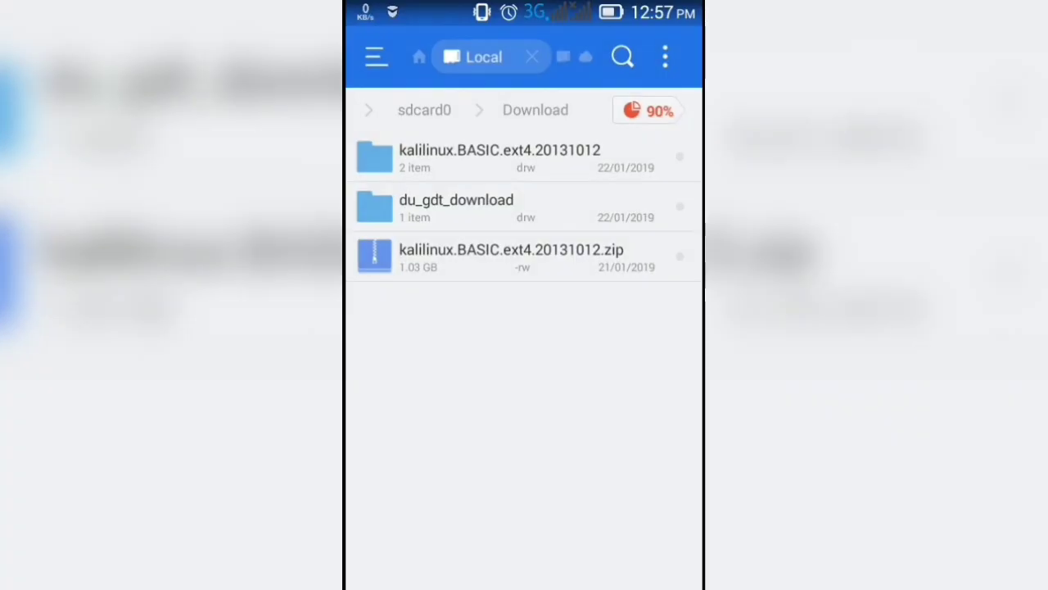
# - Check the extracted kalilinux.BASIC.ext4.20131012 folder holds the image and its md5 file
pyautogui.click(499, 157)
pyautogui.click(599, 161)
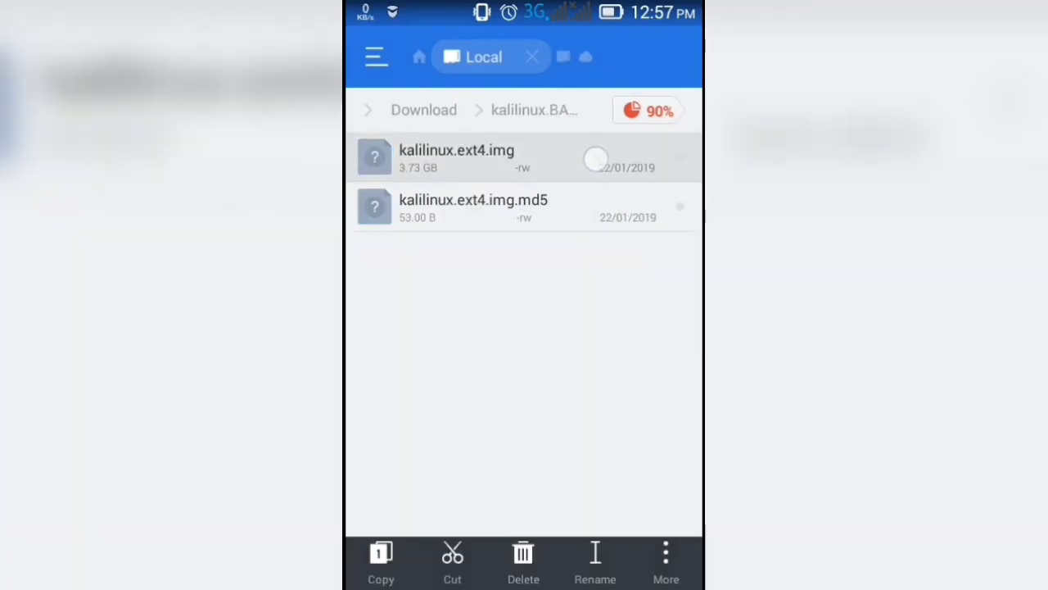
pyautogui.click(680, 206)
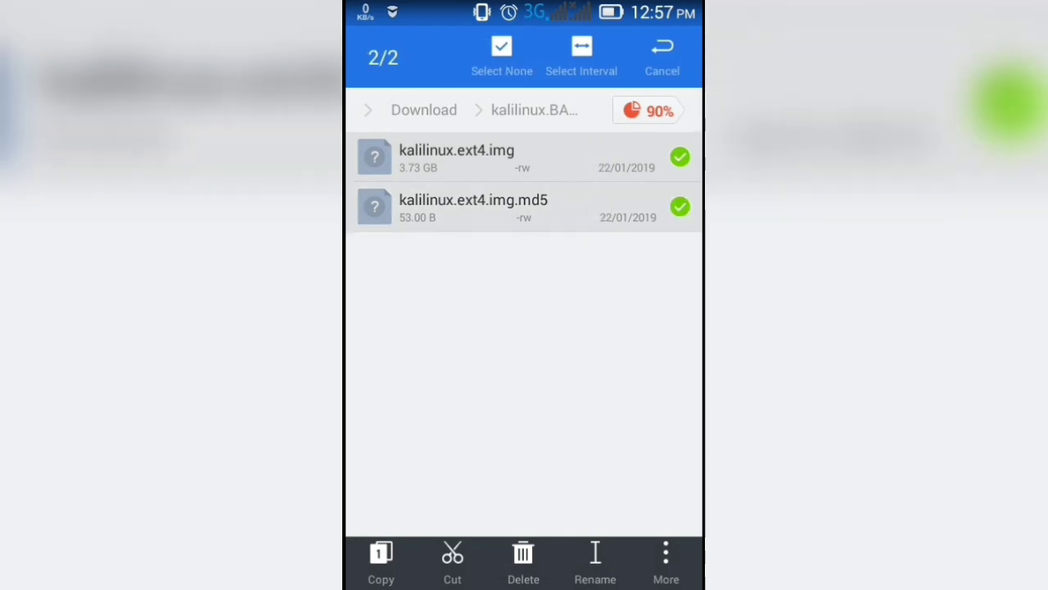
pyautogui.click(662, 58)
pyautogui.click(423, 109)
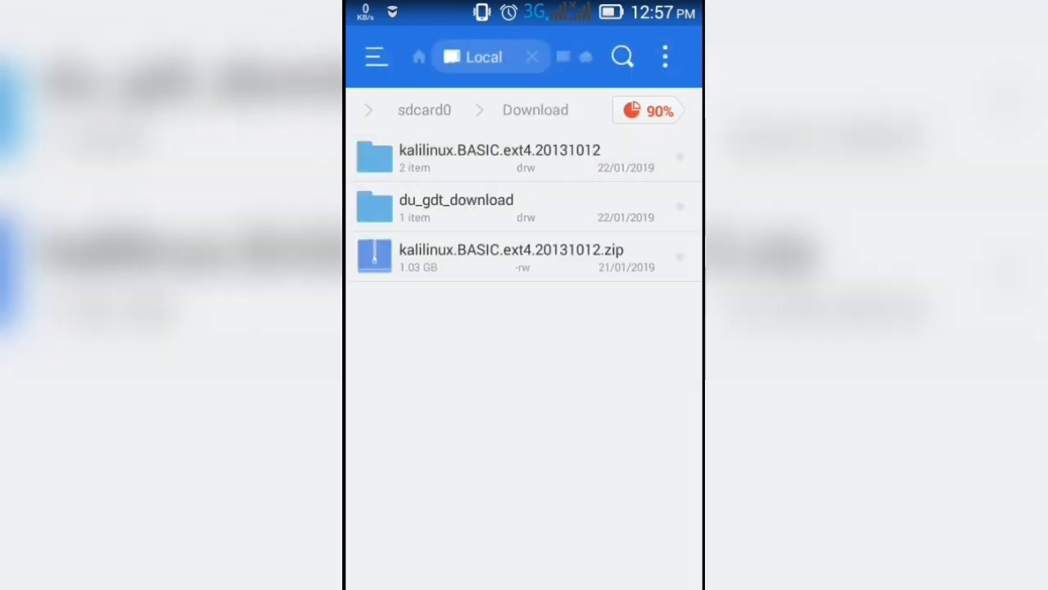
# - Rename the extracted folder to 'Kali'
pyautogui.click(630, 156)
pyautogui.click(606, 570)
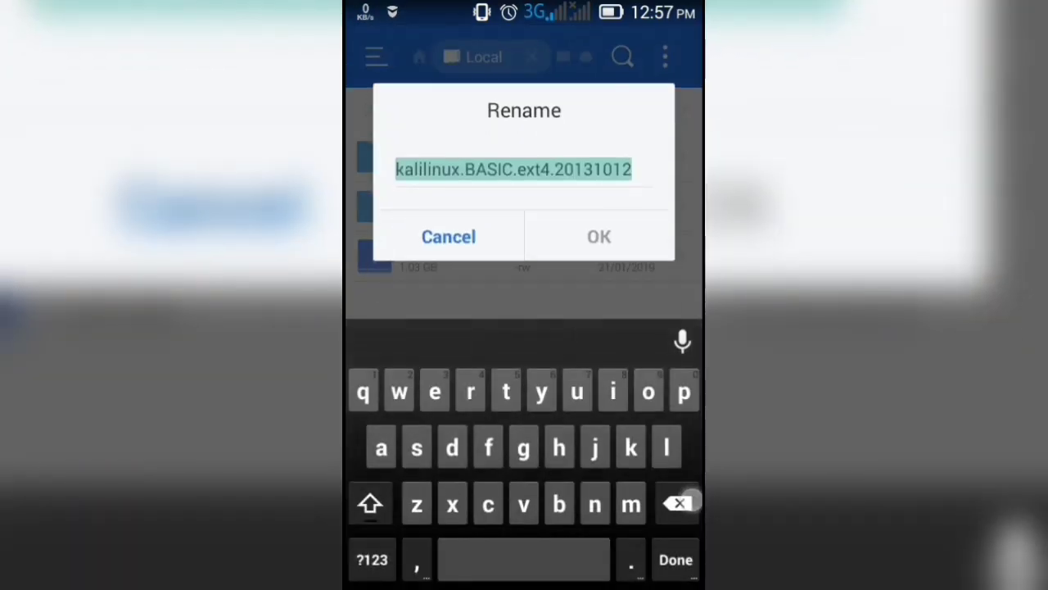
pyautogui.press('BackSpace')
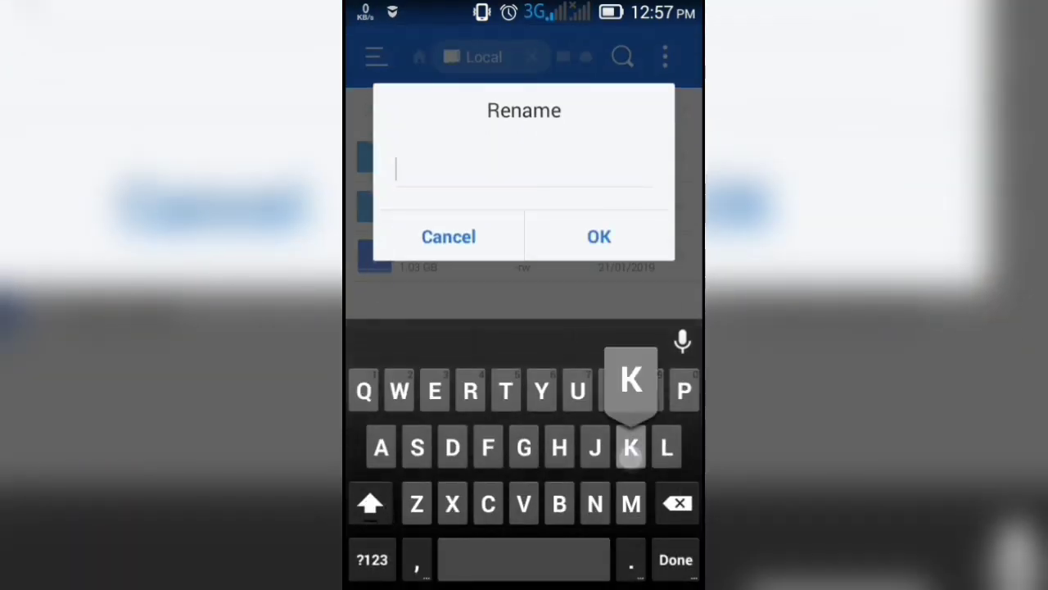
pyautogui.write('Kali')
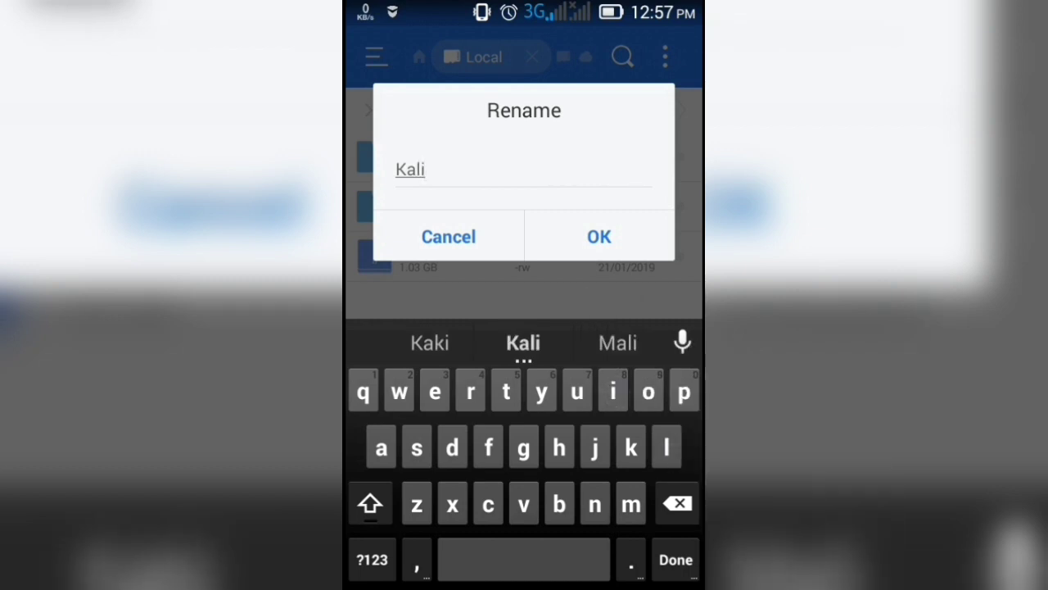
pyautogui.click(599, 236)
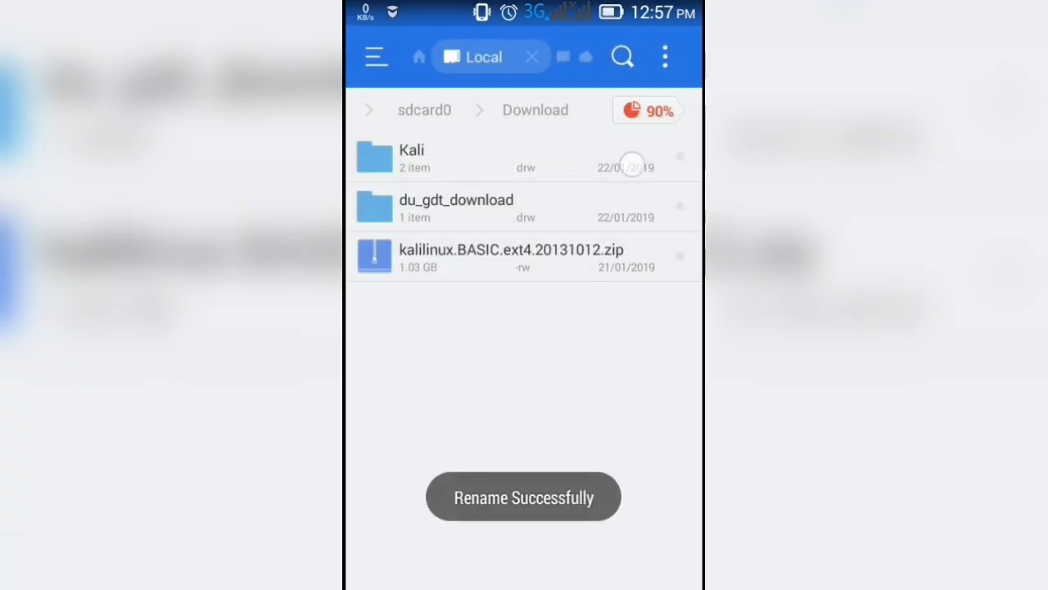
# - Move the Kali folder into sdcard0, verify its contents, and return to ES Home
pyautogui.click(631, 165)
pyautogui.click(452, 557)
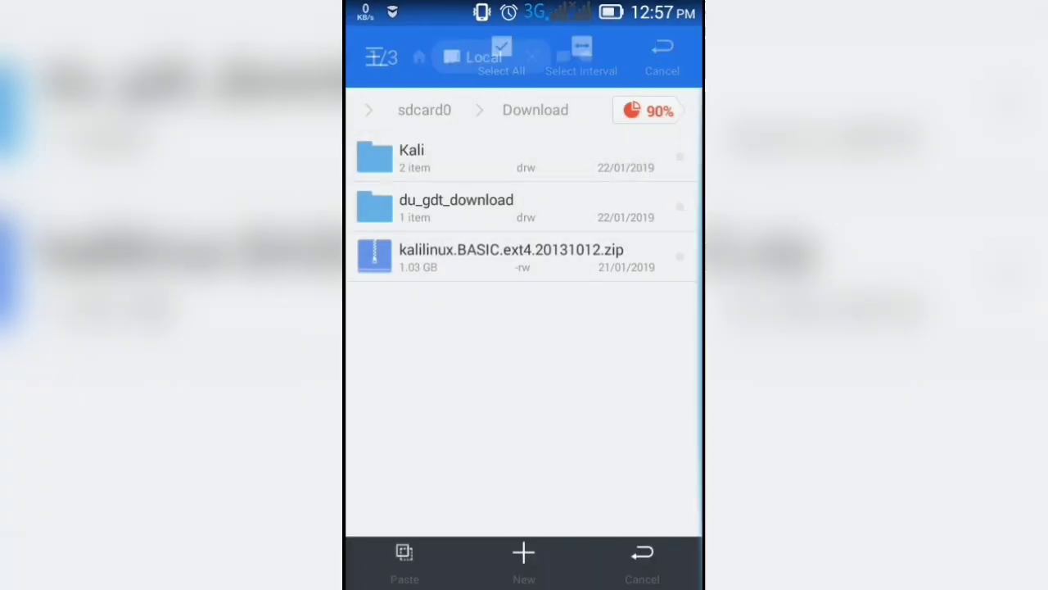
pyautogui.click(424, 109)
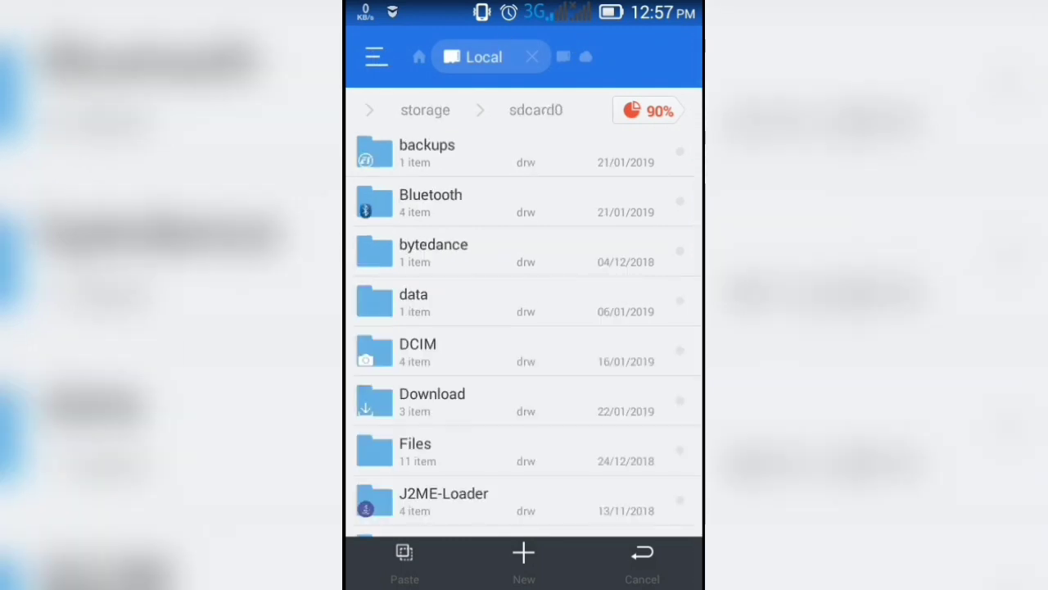
pyautogui.click(642, 561)
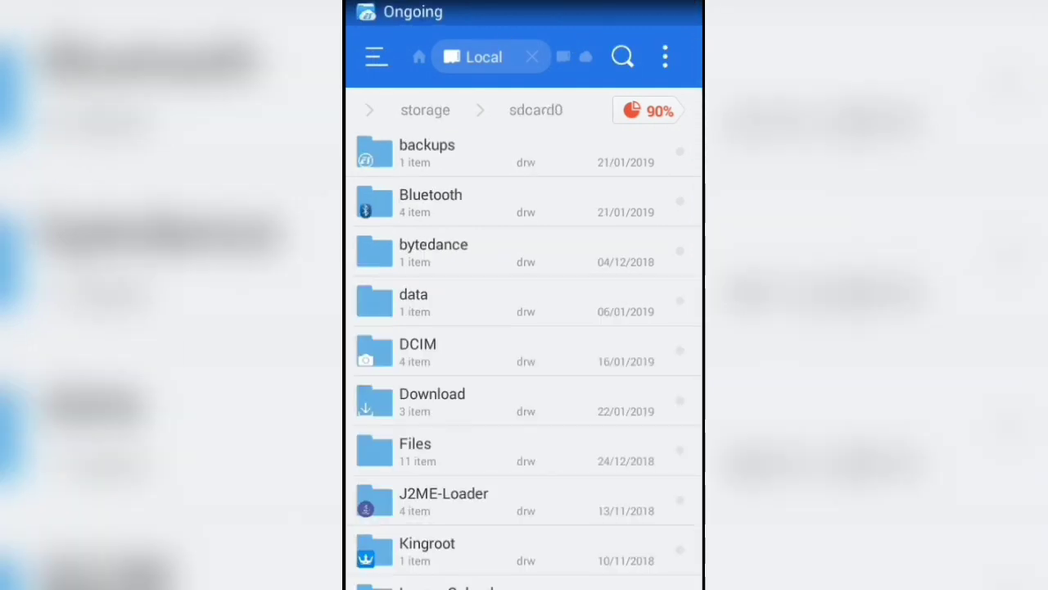
pyautogui.moveTo(562, 327); pyautogui.dragTo(553, 508)
pyautogui.click(579, 355)
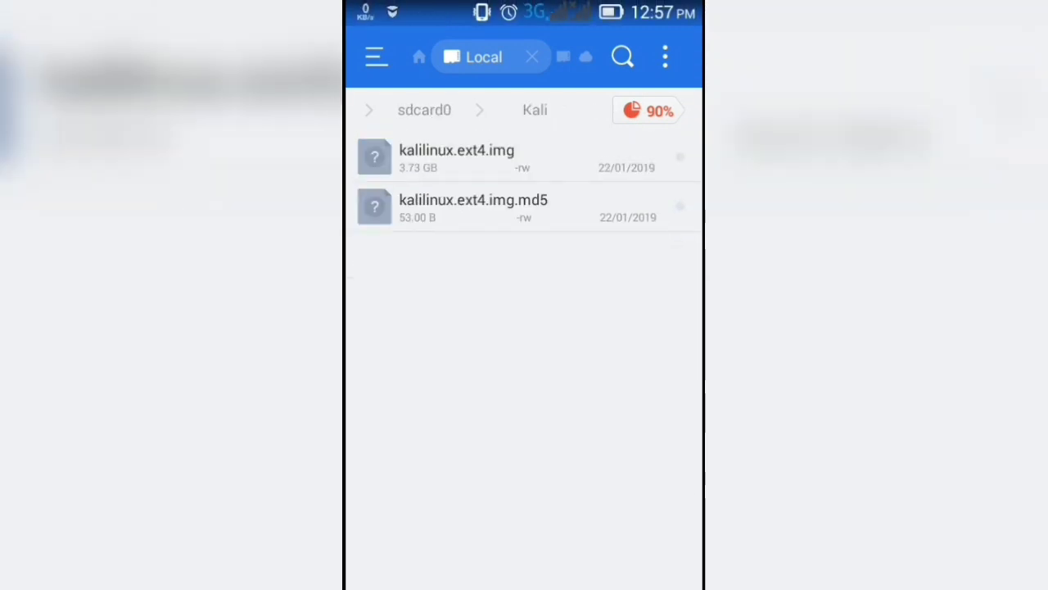
pyautogui.press('Escape')
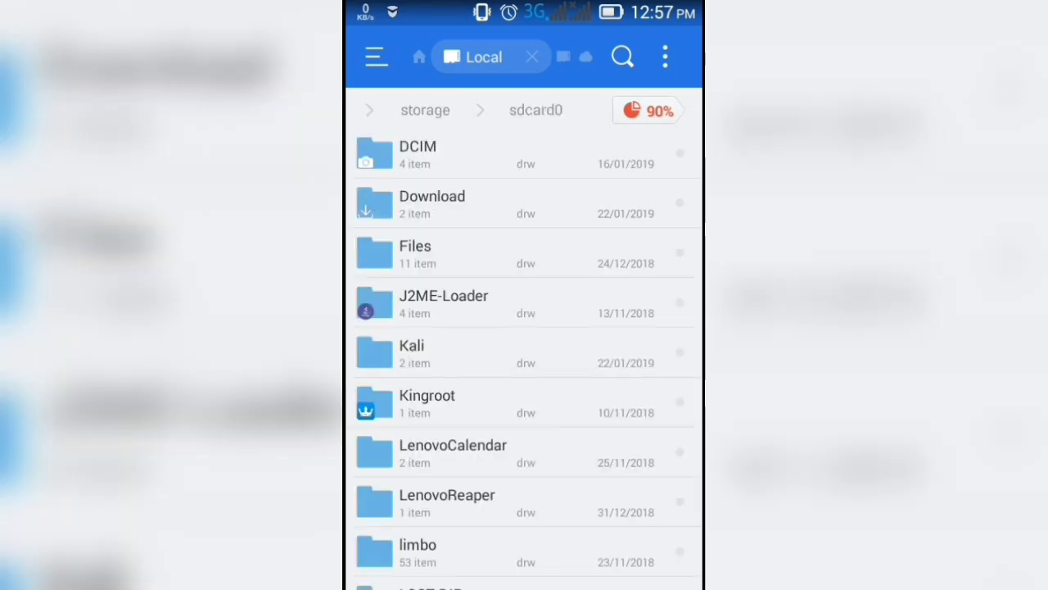
pyautogui.press('Escape')
pyautogui.press('Escape')
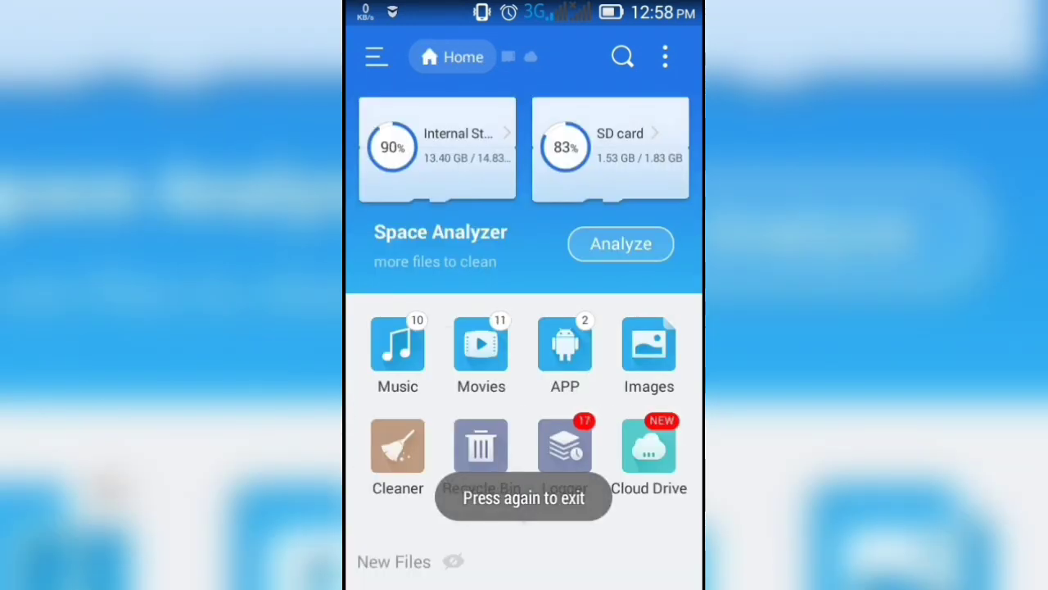
# - Check in BusyBox Free that v1.29.2 is installed to /system/xbin, then return home
pyautogui.press('Escape')
pyautogui.click(480, 70)
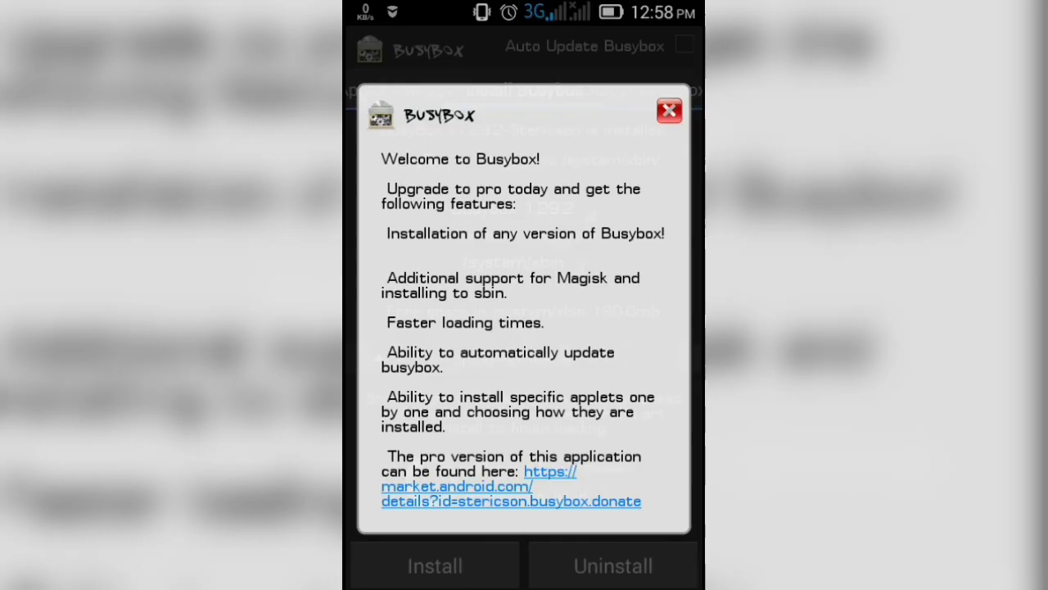
pyautogui.click(669, 110)
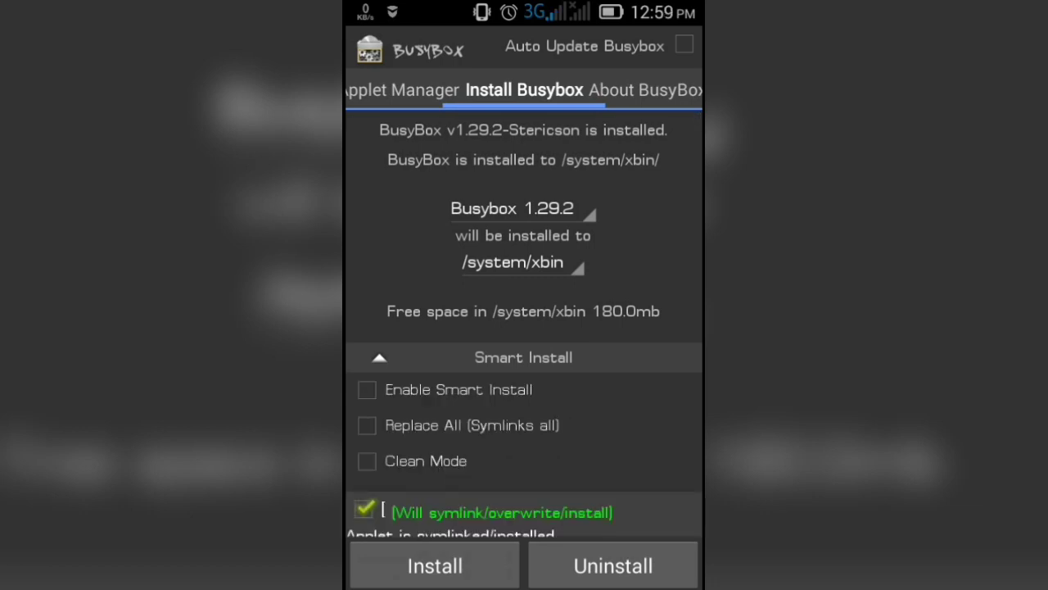
pyautogui.moveTo(633, 409); pyautogui.dragTo(654, 227)
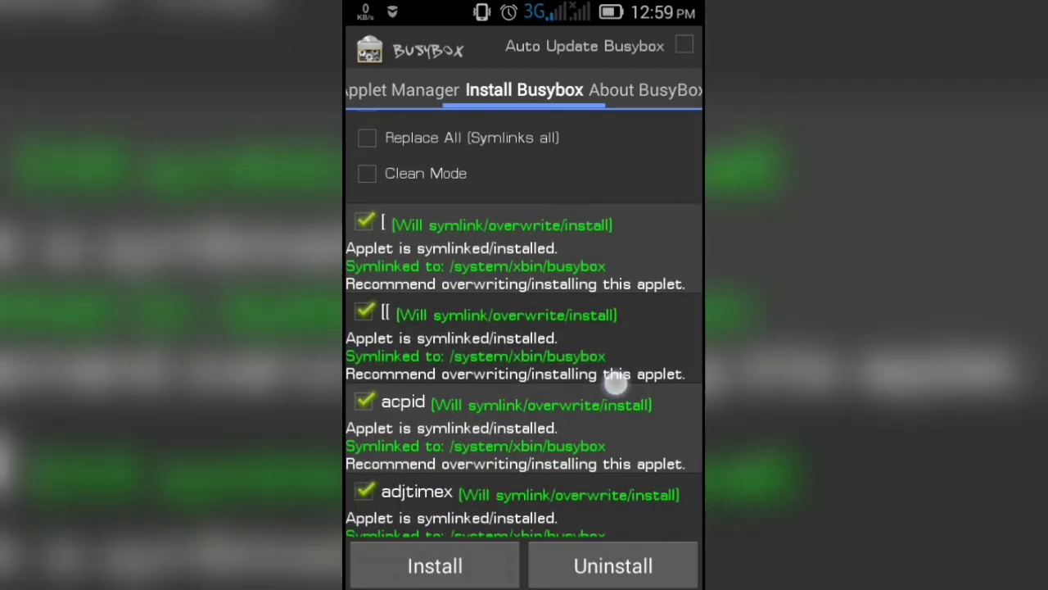
pyautogui.moveTo(613, 374); pyautogui.dragTo(646, 188)
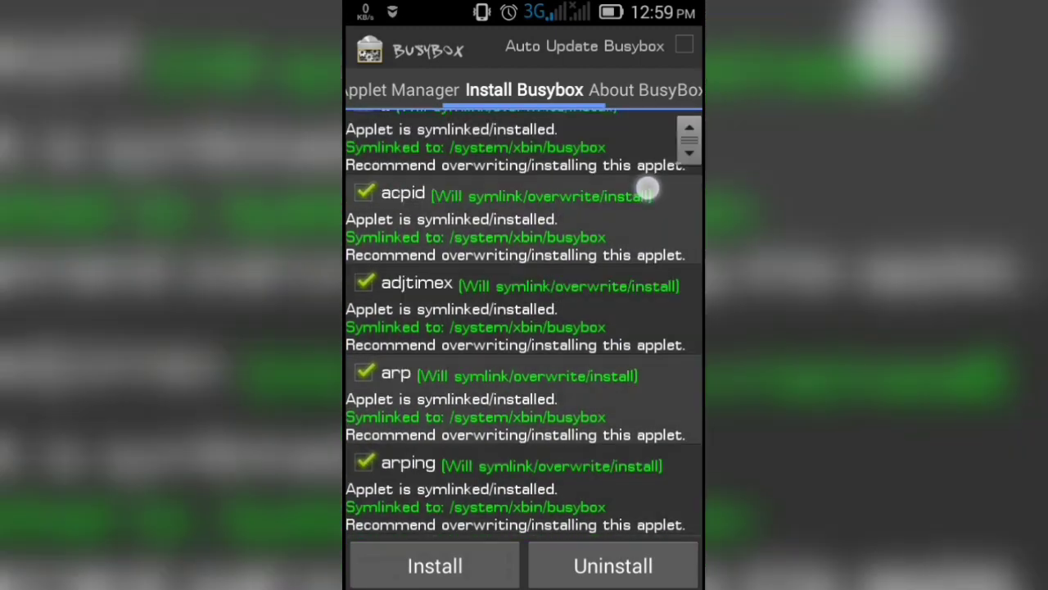
pyautogui.moveTo(614, 412); pyautogui.dragTo(625, 273)
pyautogui.moveTo(638, 483)
pyautogui.mouseDown()
pyautogui.moveTo(653, 218)
pyautogui.moveTo(612, 401)
pyautogui.mouseUp()
pyautogui.press('Home')
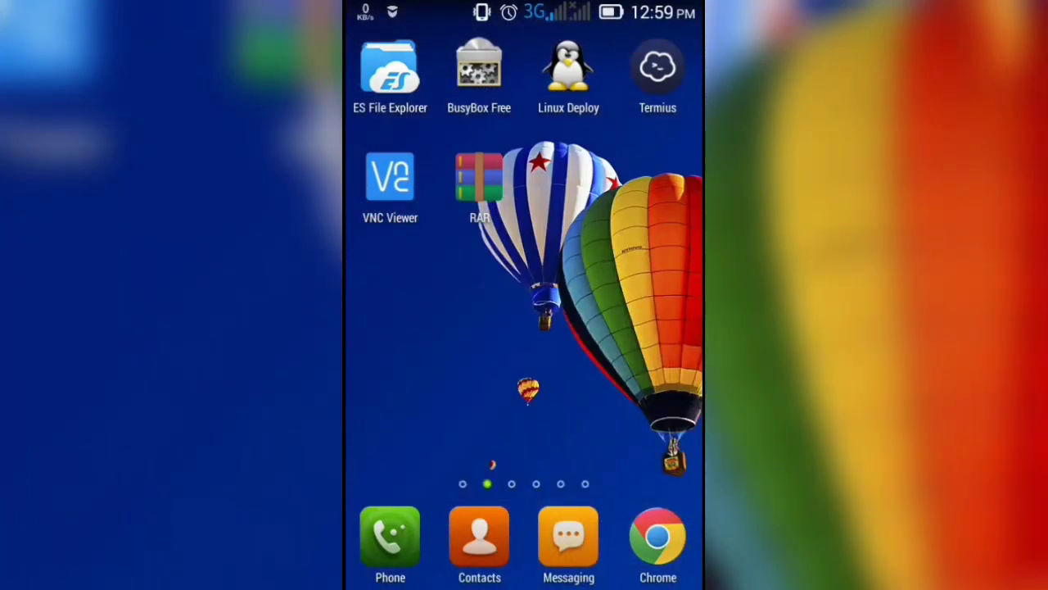
# - In the linux profile, keep chroot, switch distribution to Kali Linux, and keep armhf
pyautogui.click(568, 74)
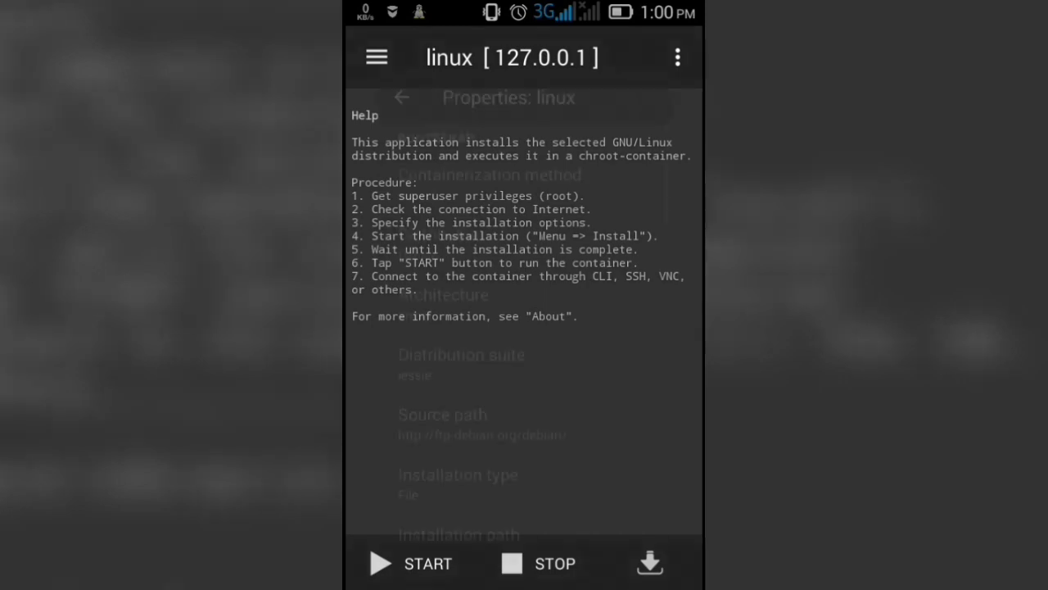
pyautogui.click(650, 563)
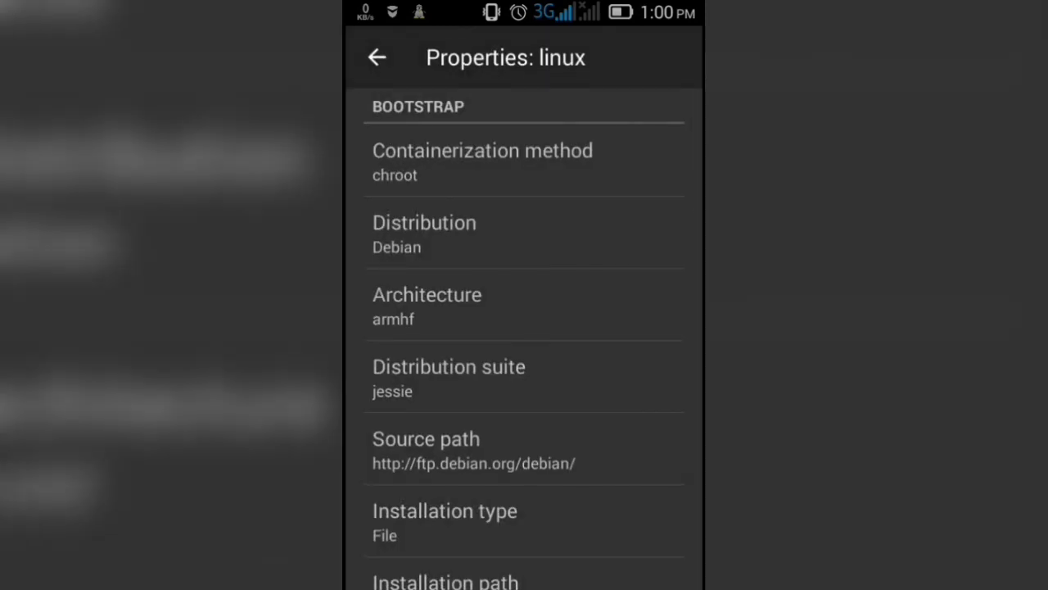
pyautogui.click(483, 160)
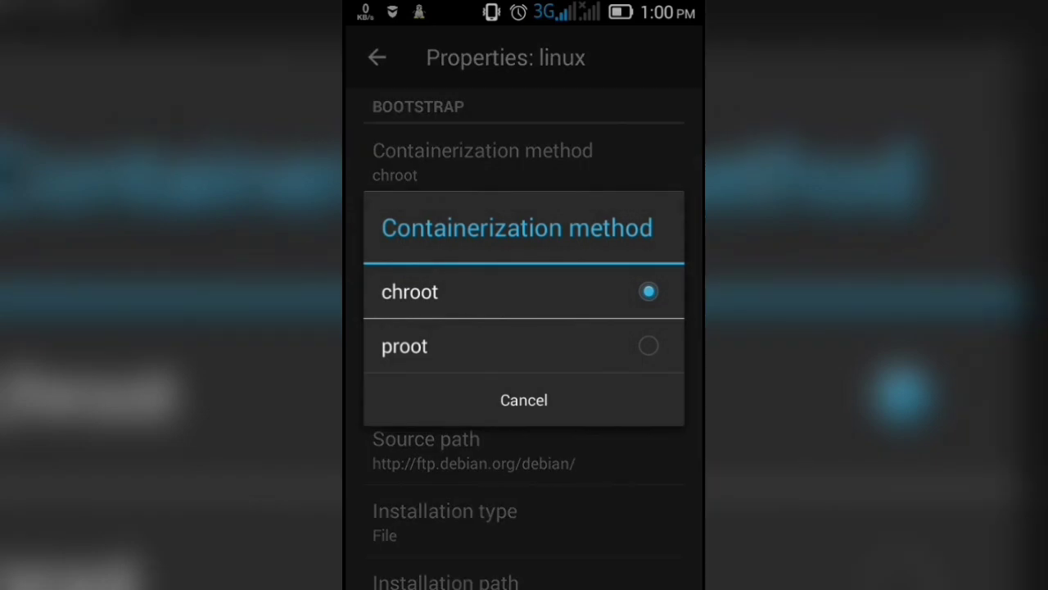
pyautogui.click(550, 292)
pyautogui.click(585, 239)
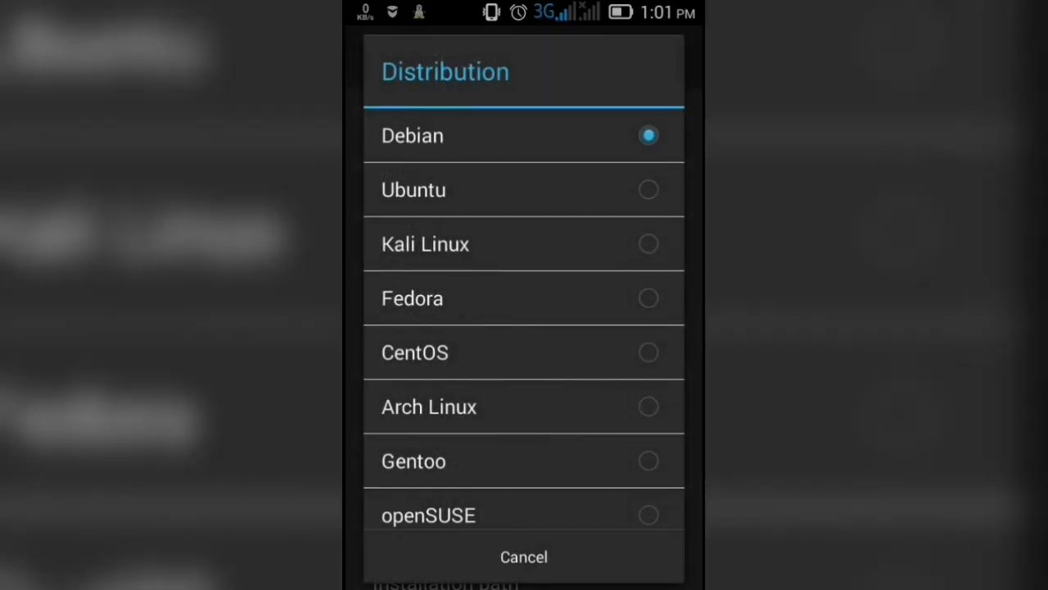
pyautogui.click(425, 243)
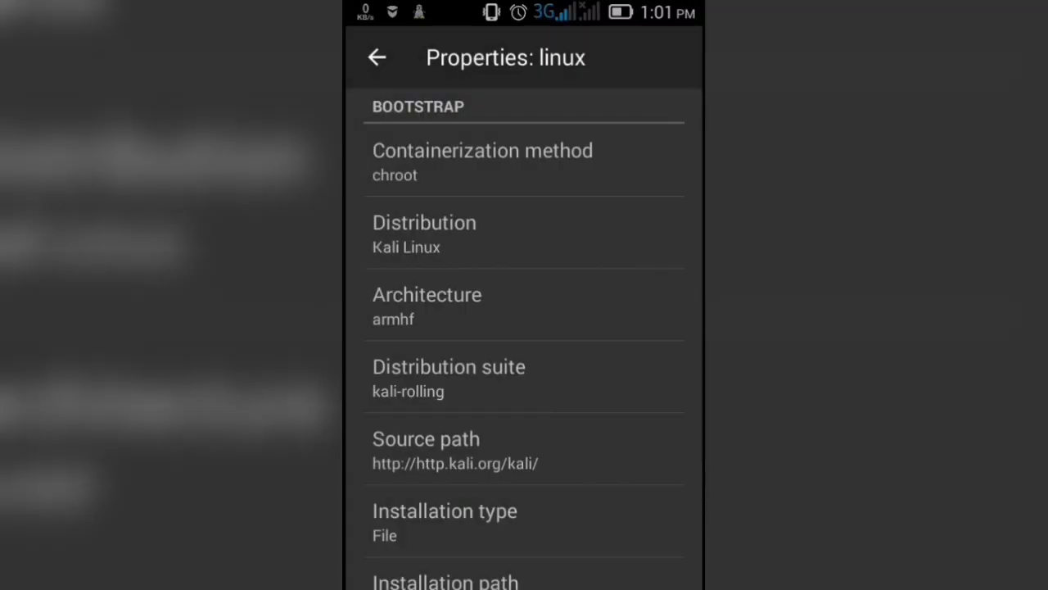
pyautogui.click(562, 308)
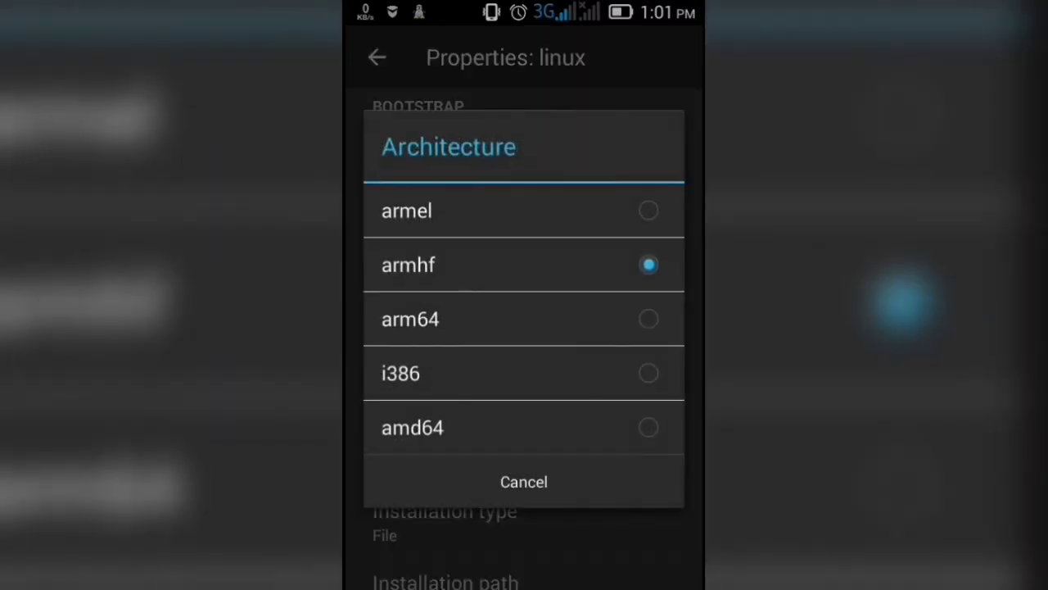
pyautogui.click(649, 265)
# - Keep kali-rolling as the suite and File as the installation type
pyautogui.moveTo(606, 417); pyautogui.dragTo(620, 332)
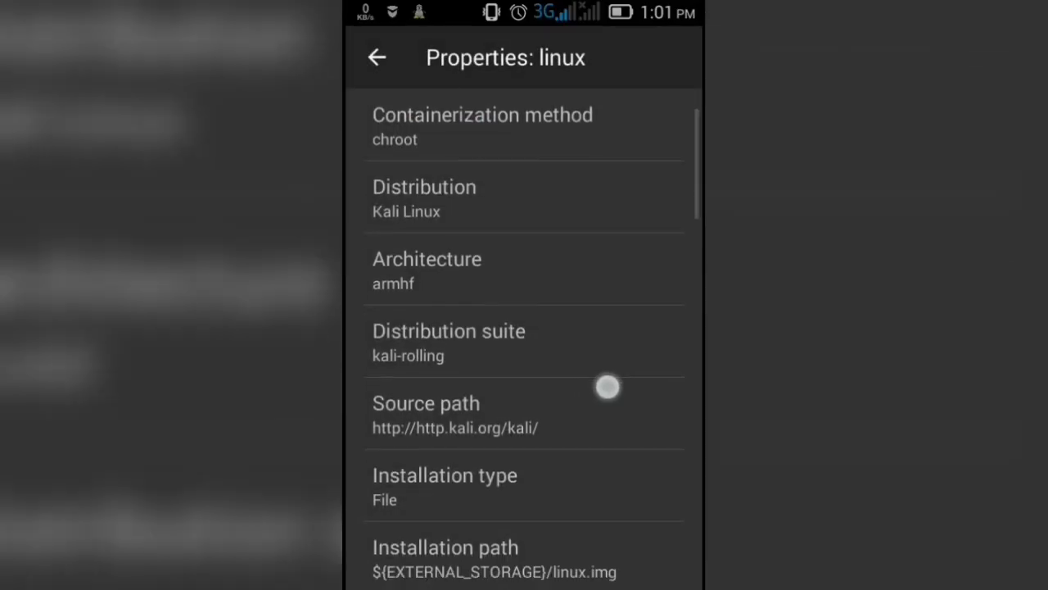
pyautogui.click(620, 293)
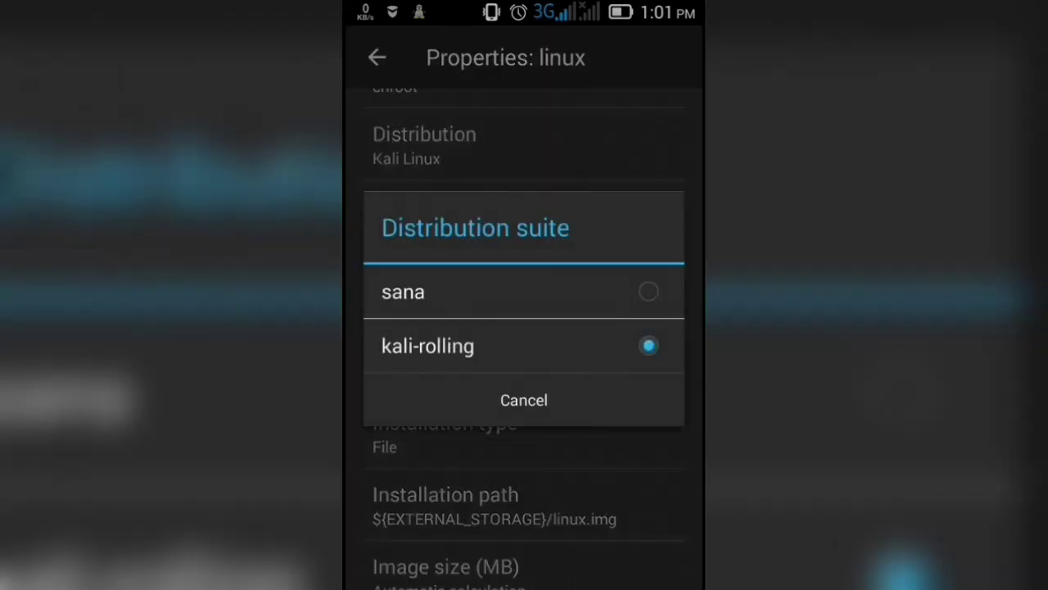
pyautogui.click(648, 346)
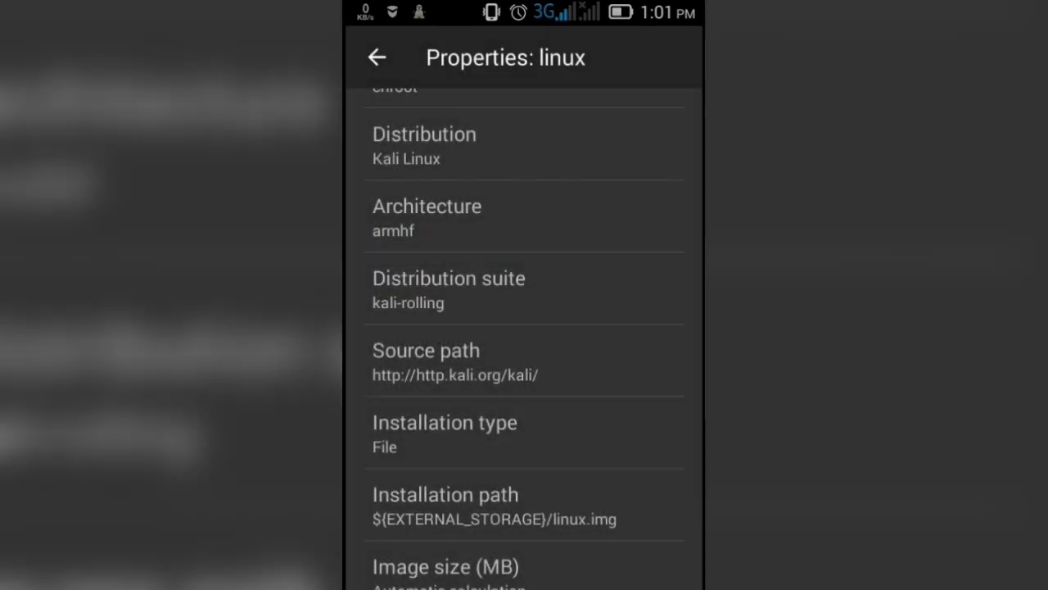
pyautogui.moveTo(602, 417); pyautogui.dragTo(625, 265)
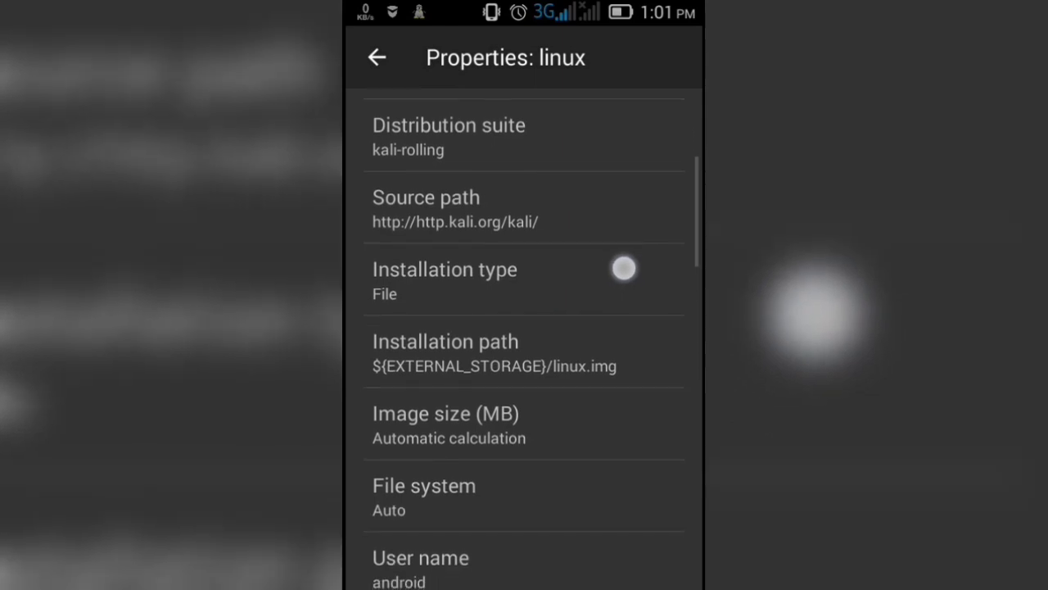
pyautogui.click(606, 279)
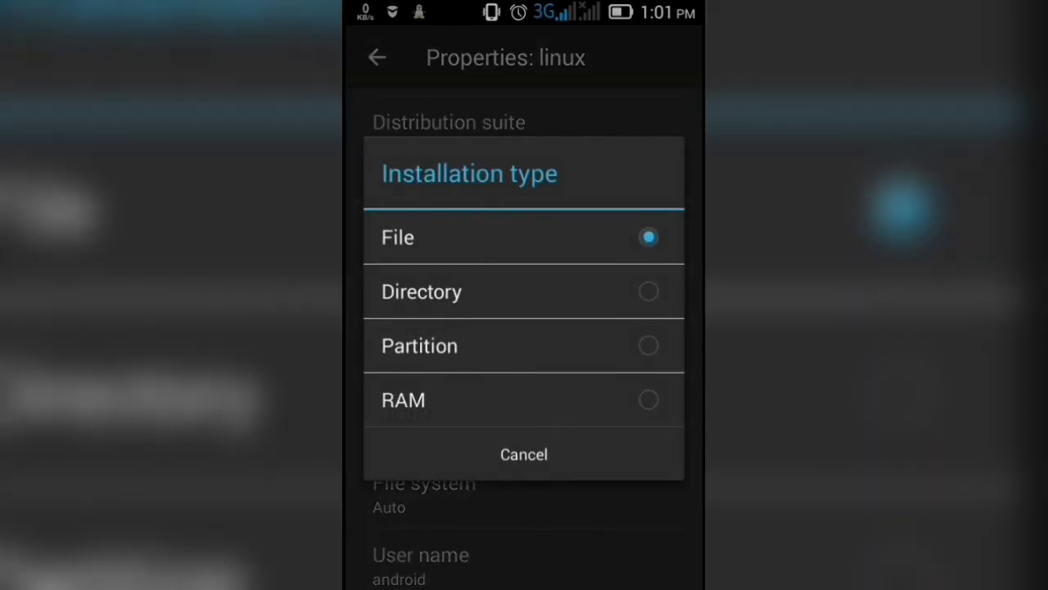
pyautogui.click(566, 237)
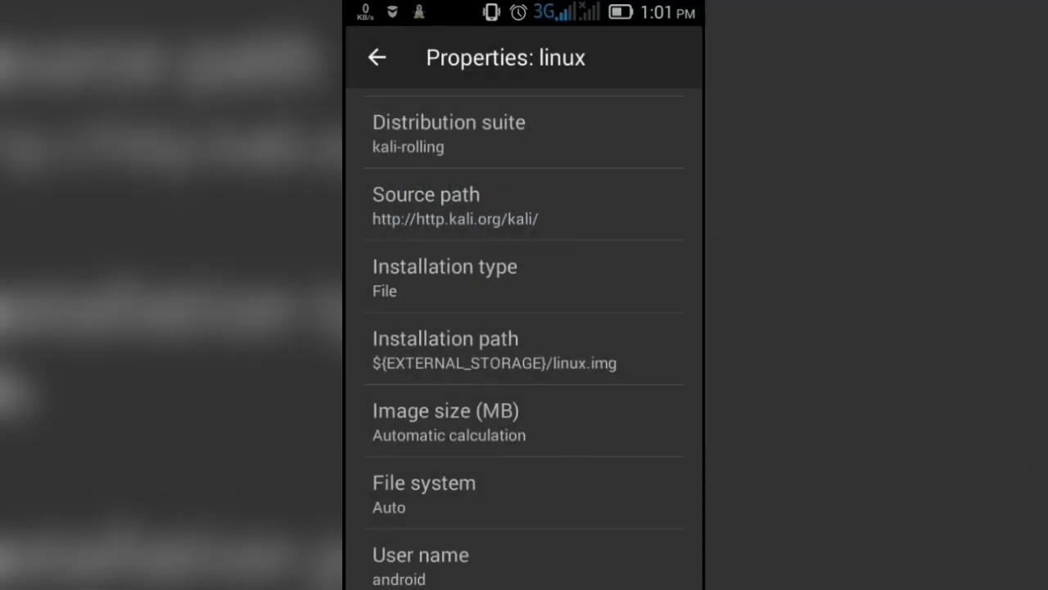
# - Erase the existing installation path so the entry is empty
pyautogui.click(495, 349)
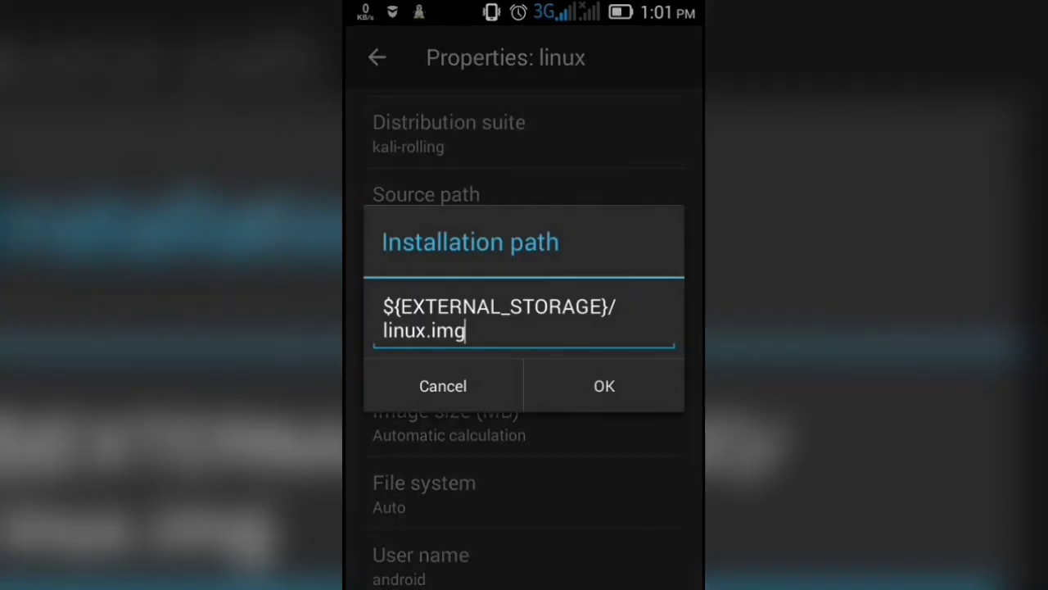
pyautogui.click(458, 332)
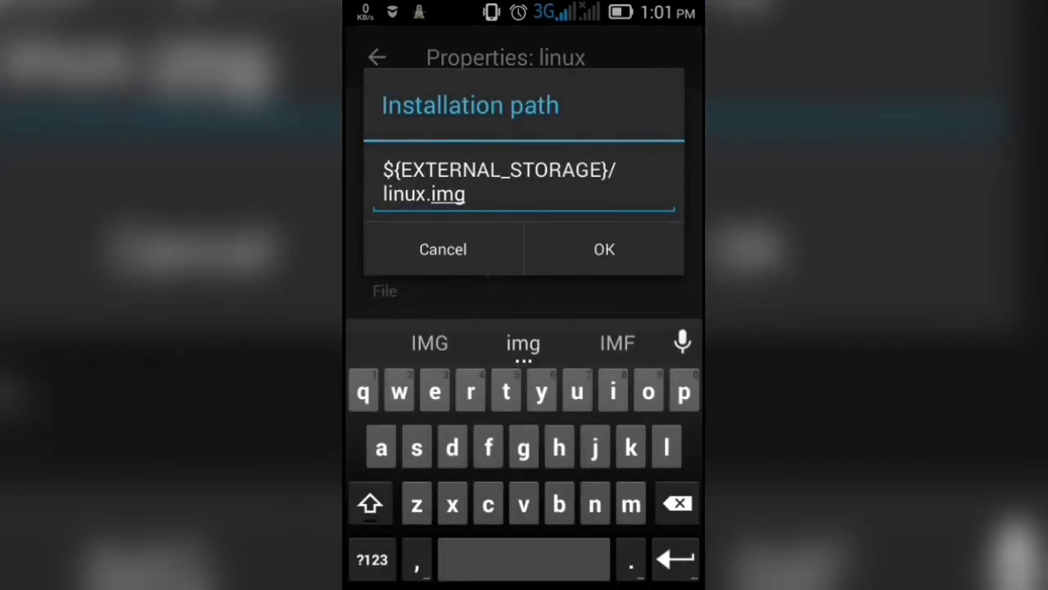
pyautogui.click(692, 500)
pyautogui.press('BackSpace')
pyautogui.press('BackSpace')
pyautogui.press('BackSpace')
pyautogui.press('BackSpace')
pyautogui.press('BackSpace')
pyautogui.press('BackSpace')
pyautogui.press('BackSpace')
pyautogui.press('BackSpace')
pyautogui.press('BackSpace')
pyautogui.press('BackSpace')
pyautogui.press('BackSpace')
pyautogui.press('BackSpace')
pyautogui.press('BackSpace')
pyautogui.press('BackSpace')
pyautogui.press('BackSpace')
pyautogui.press('BackSpace')
pyautogui.press('BackSpace')
pyautogui.press('BackSpace')
pyautogui.press('BackSpace')
pyautogui.press('BackSpace')
pyautogui.press('BackSpace')
pyautogui.press('BackSpace')
pyautogui.press('BackSpace')
pyautogui.press('BackSpace')
pyautogui.press('BackSpace')
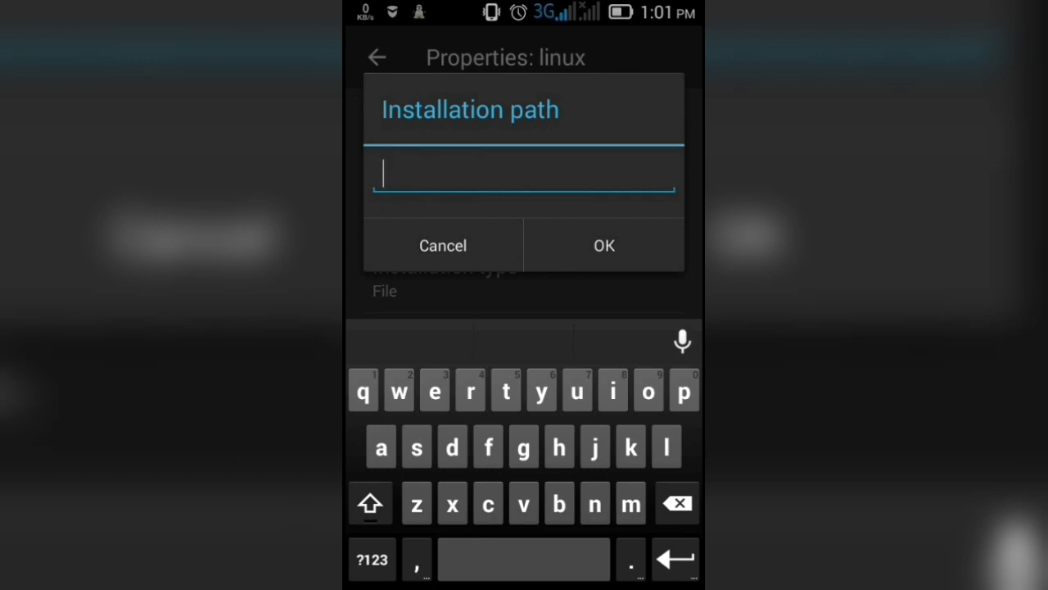
pyautogui.hotkey('alt', 'Tab')
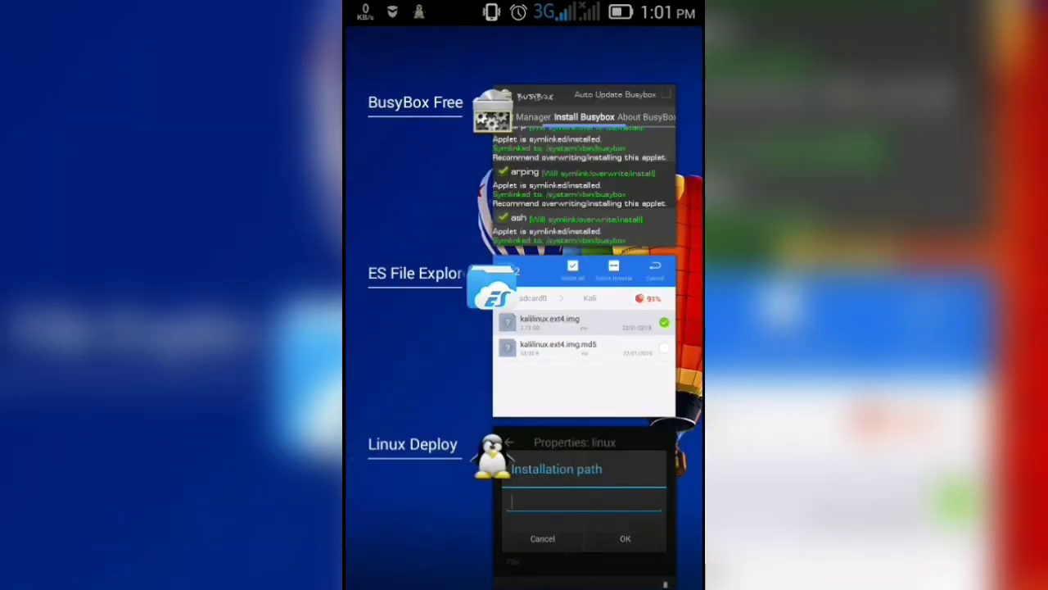
# - Copy kalilinux.ext4.img's full path from its Properties in the Kali folder
pyautogui.click(583, 343)
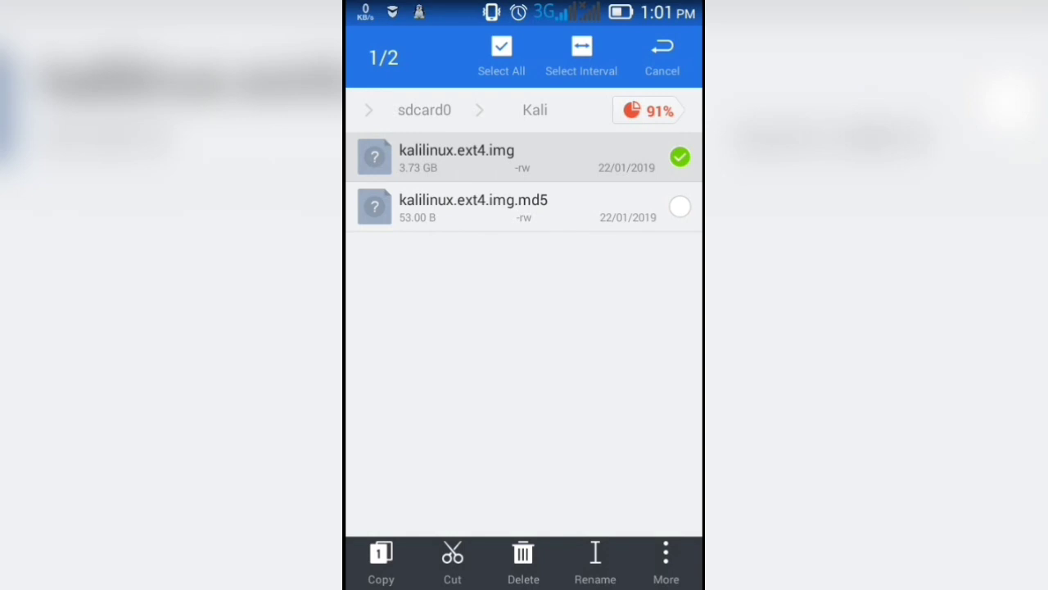
pyautogui.press('Escape')
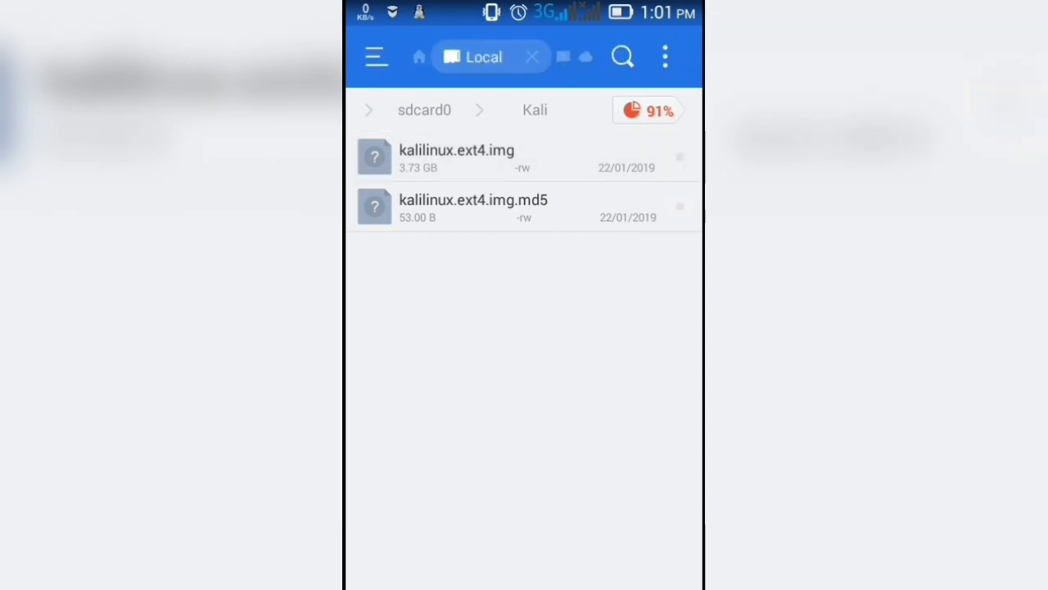
pyautogui.click(587, 146)
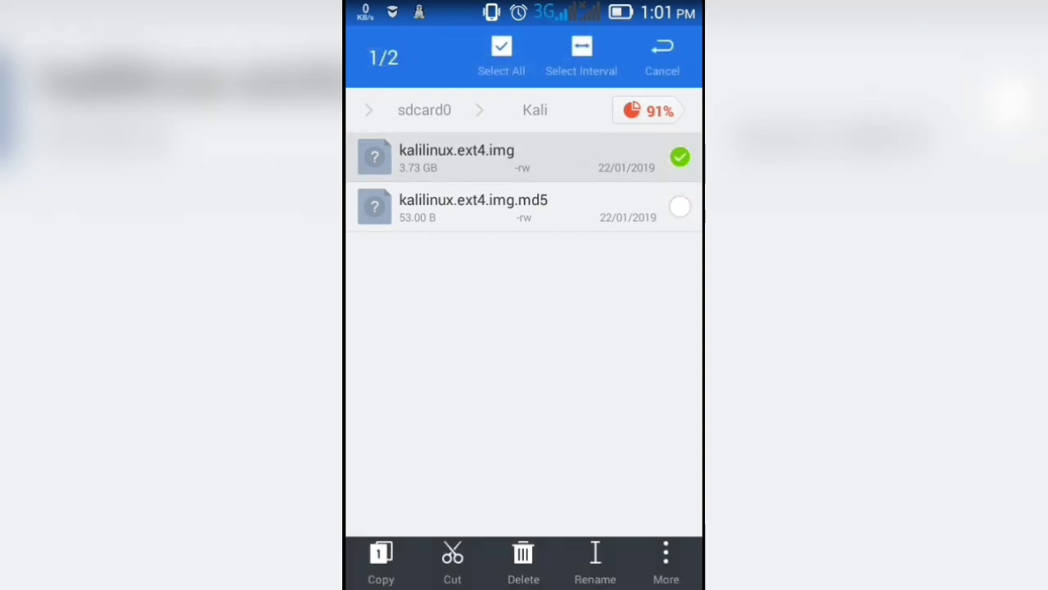
pyautogui.click(666, 566)
pyautogui.click(612, 381)
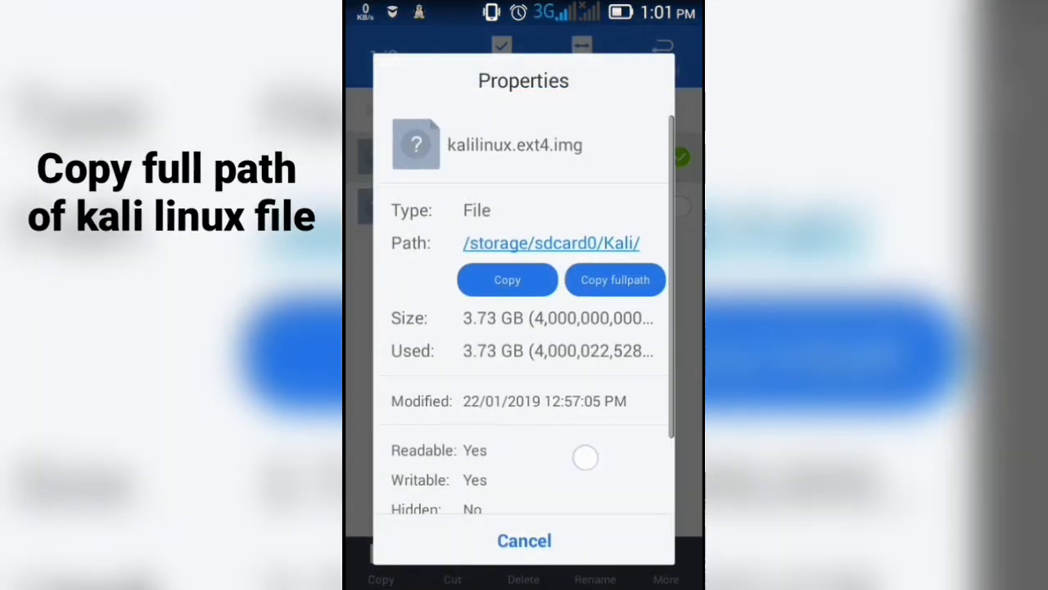
pyautogui.moveTo(585, 456); pyautogui.dragTo(584, 420)
pyautogui.click(615, 247)
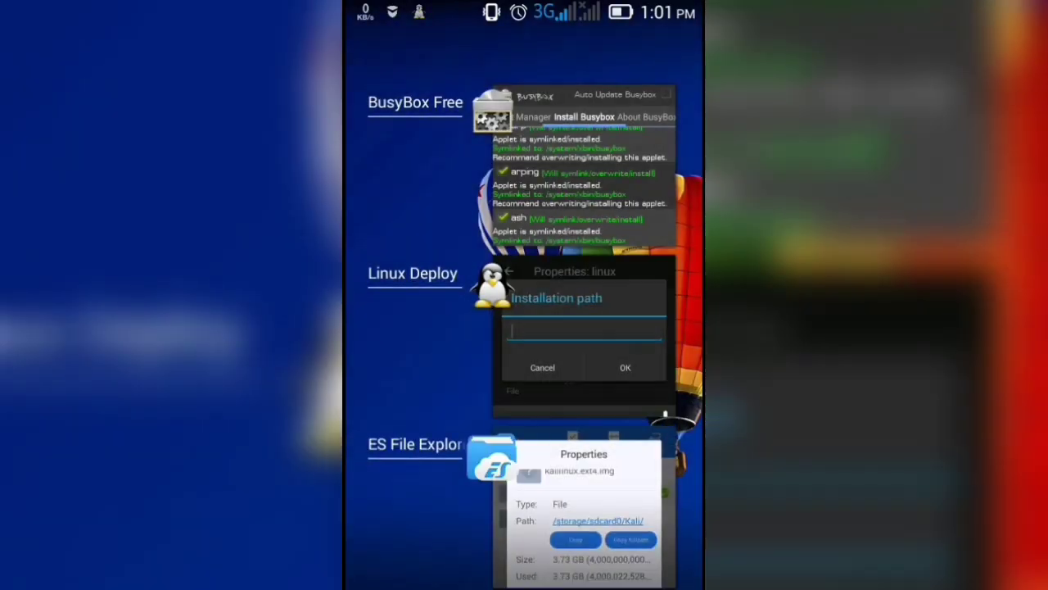
# - Set the installation path to /storage/sdcard0/Kali/kalilinux.ext4.img
pyautogui.click(584, 328)
pyautogui.click(420, 166)
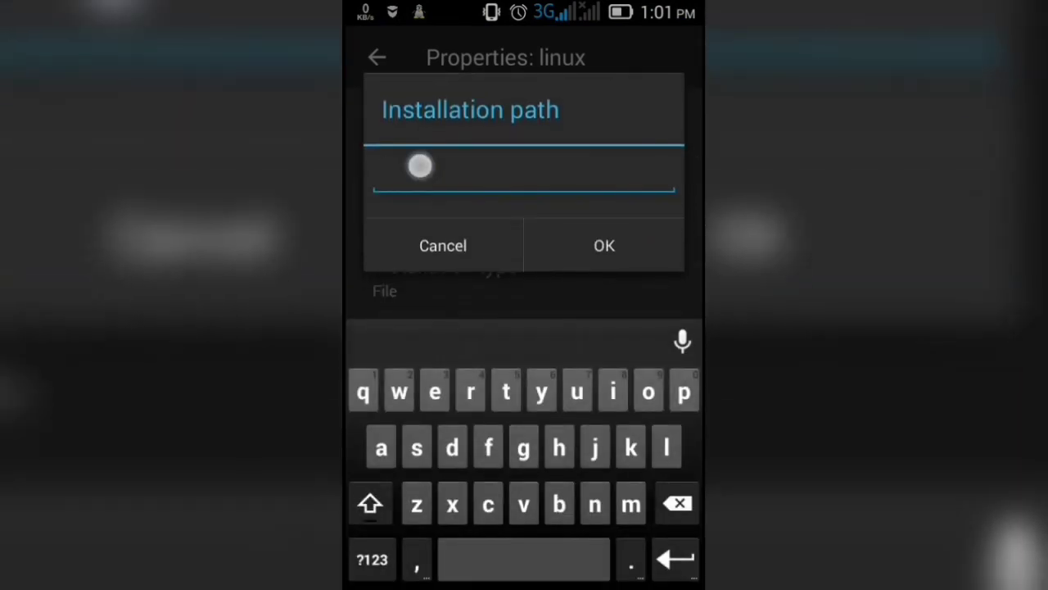
pyautogui.click(390, 131)
pyautogui.write('/storage/sdcard0/Kali/kalilinux.ext4.img')
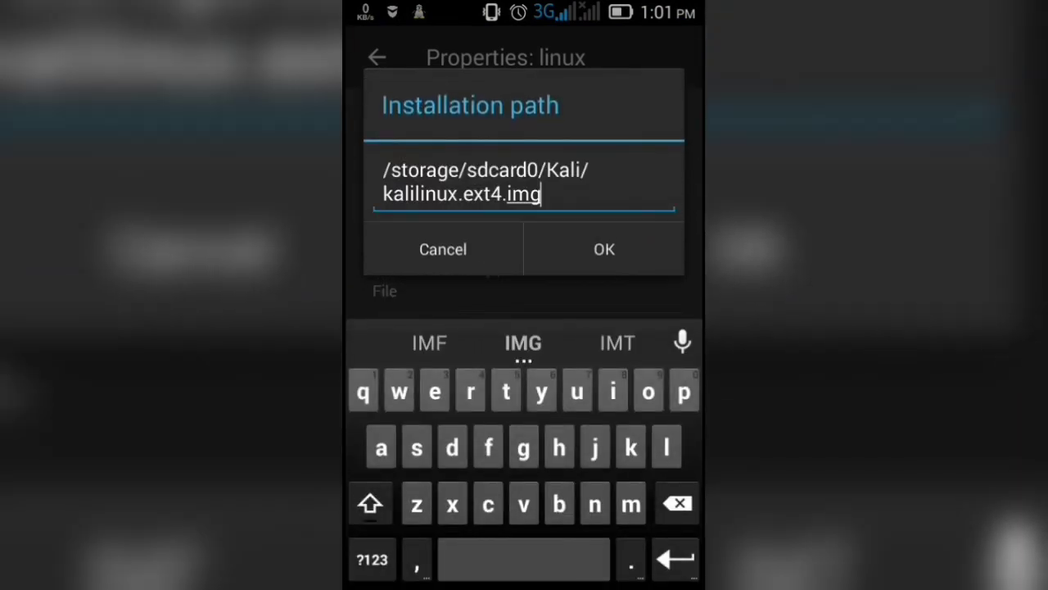
pyautogui.click(616, 247)
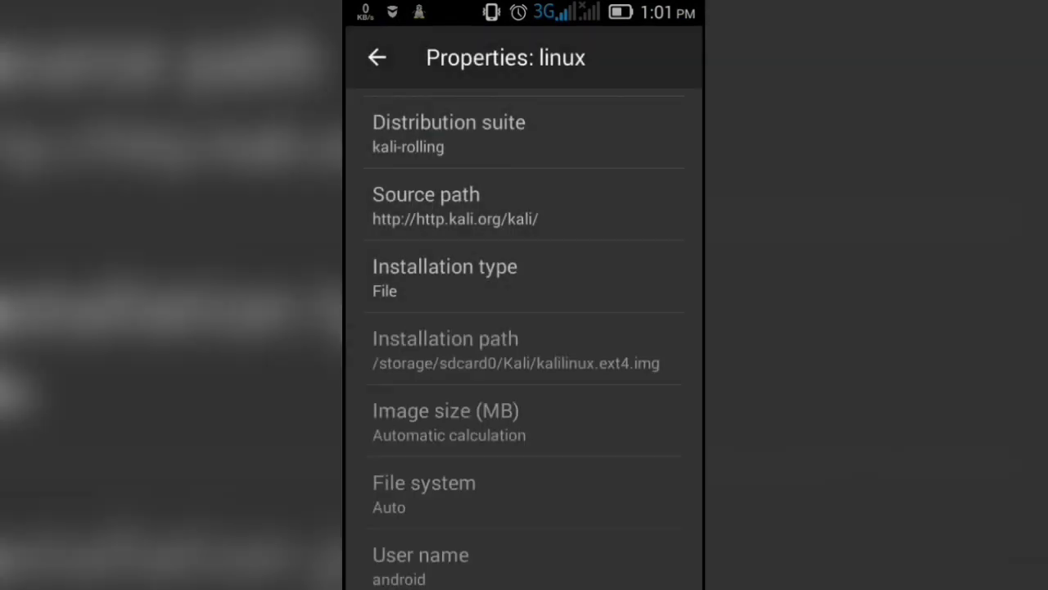
# - Set the file system to ext4
pyautogui.moveTo(600, 481); pyautogui.dragTo(629, 400)
pyautogui.click(602, 415)
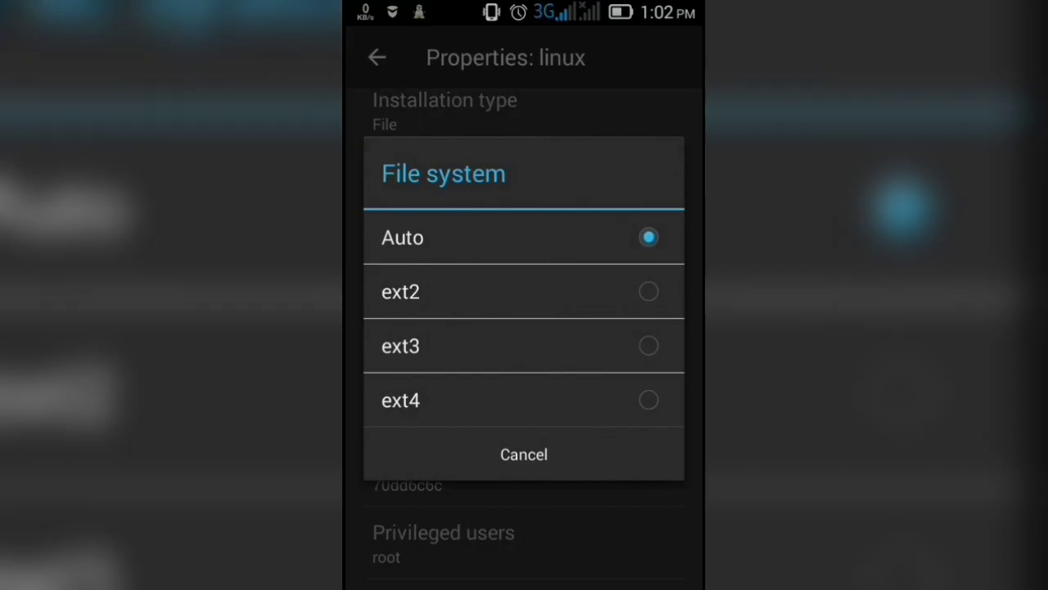
pyautogui.click(524, 400)
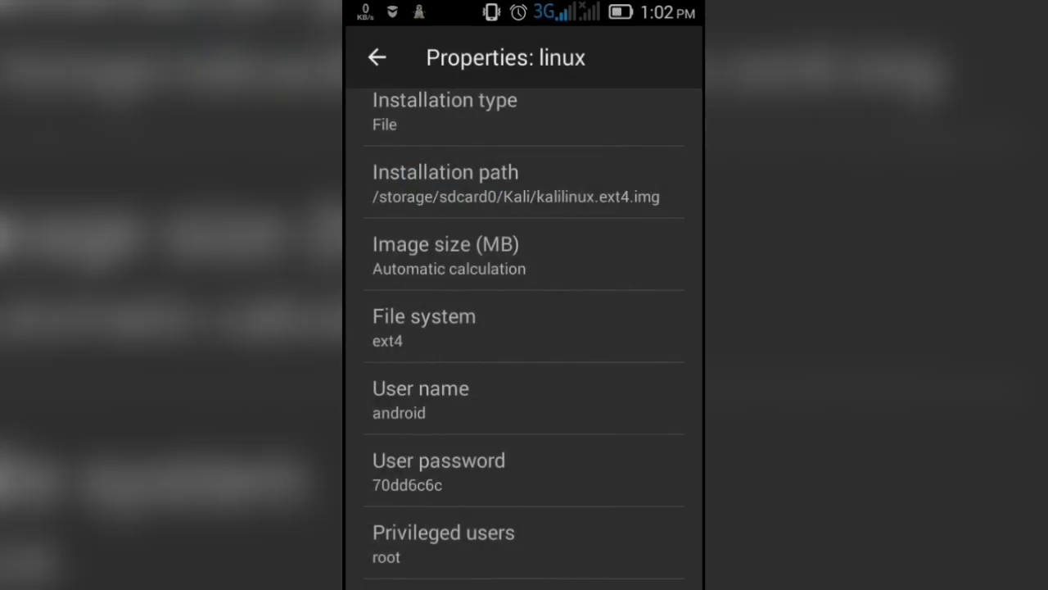
pyautogui.moveTo(614, 488); pyautogui.dragTo(614, 379)
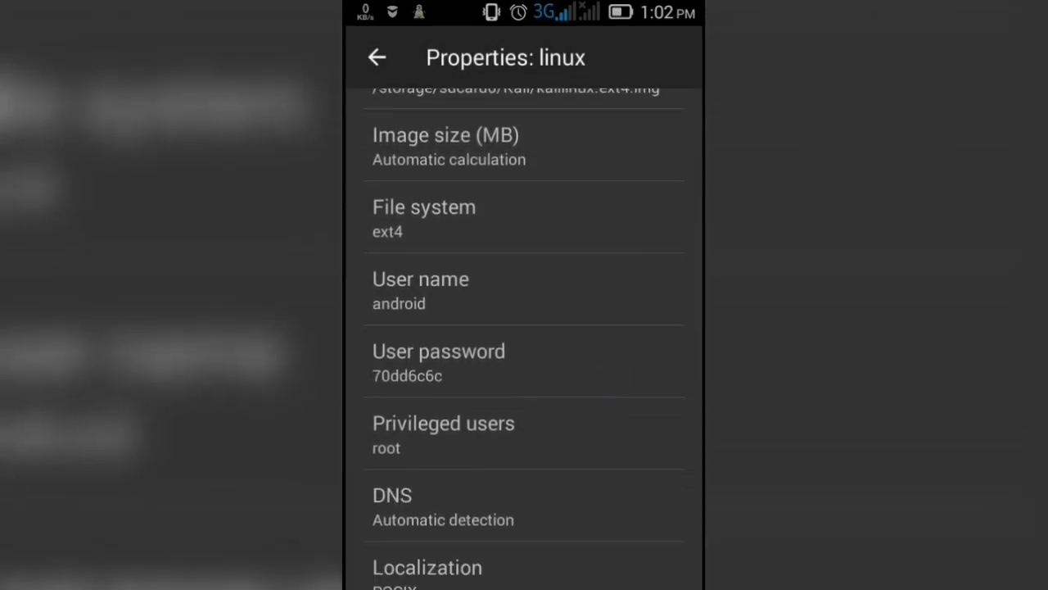
pyautogui.click(548, 373)
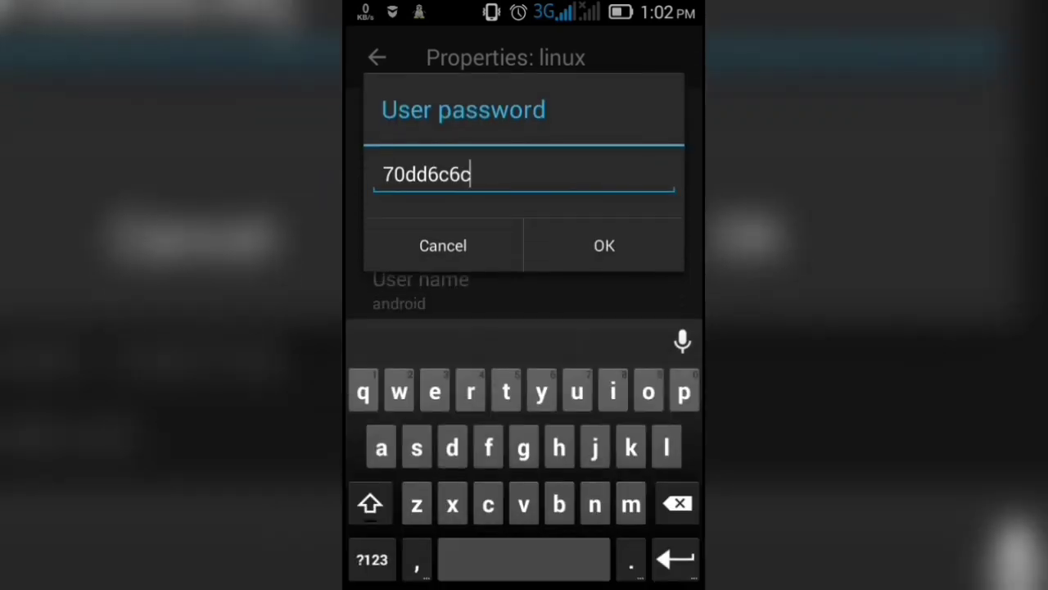
pyautogui.press('BackSpace')
pyautogui.press('BackSpace')
pyautogui.press('BackSpace')
pyautogui.press('BackSpace')
pyautogui.press('BackSpace')
pyautogui.press('BackSpace')
pyautogui.press('BackSpace')
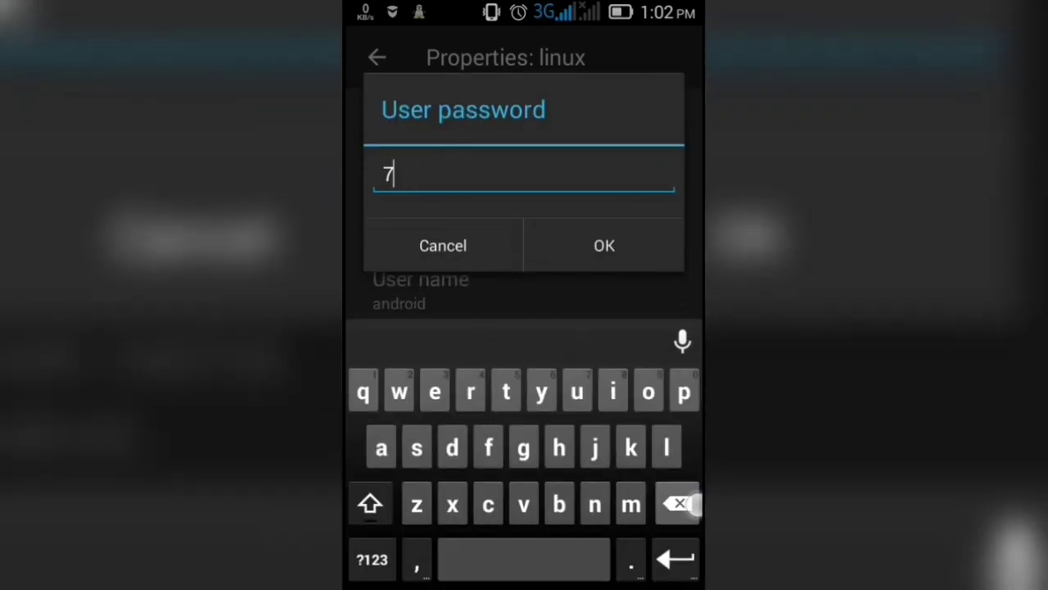
pyautogui.press('BackSpace')
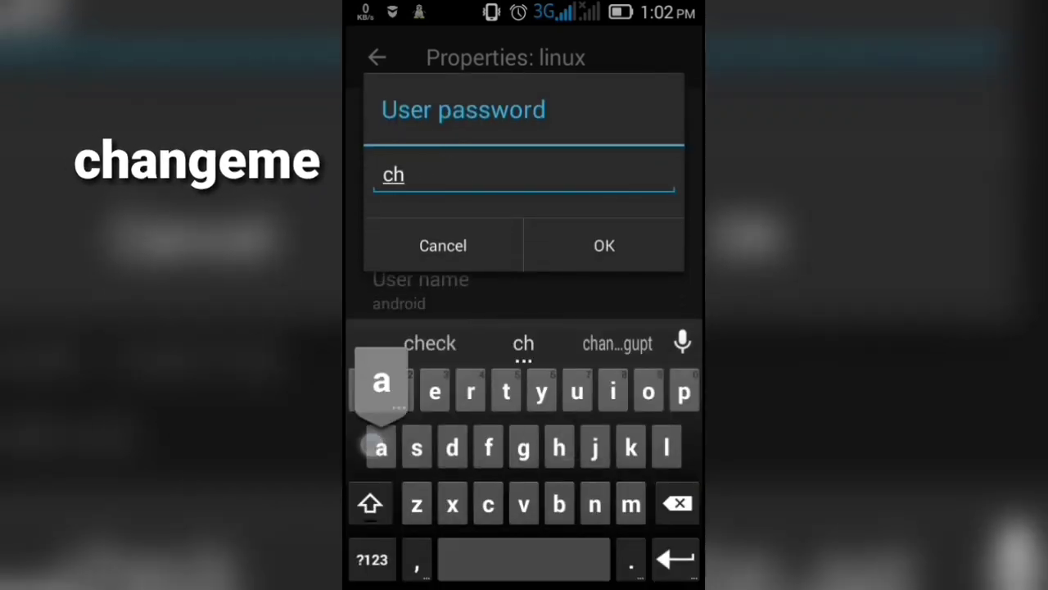
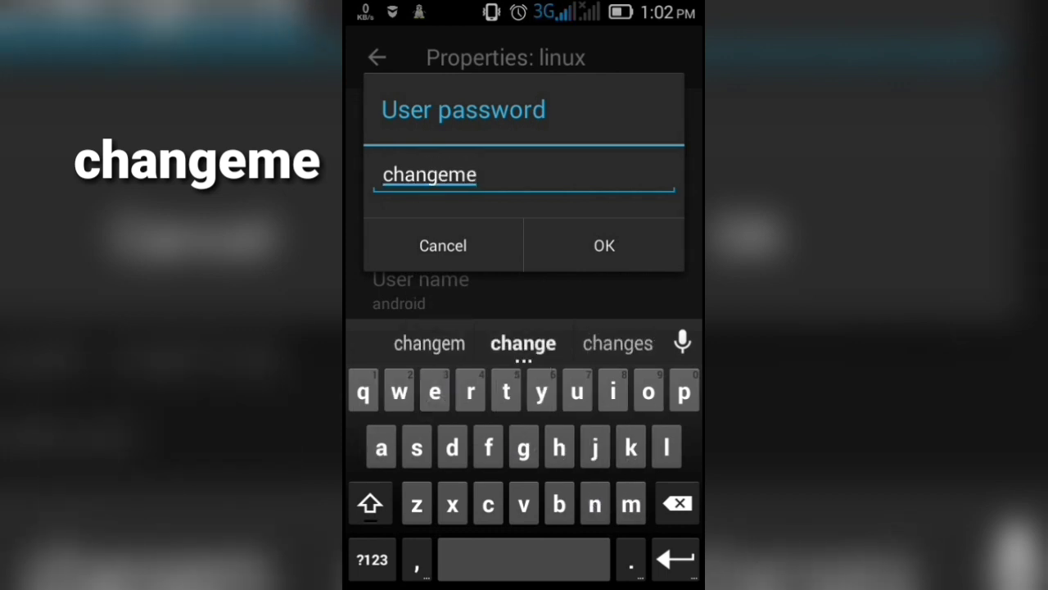
pyautogui.click(604, 246)
pyautogui.moveTo(614, 497); pyautogui.dragTo(622, 447)
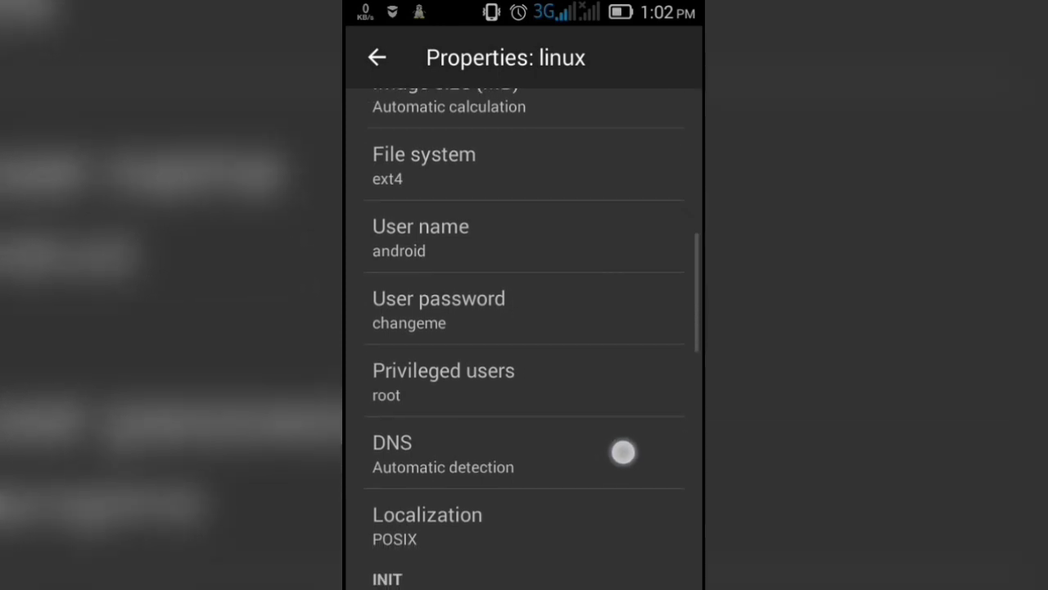
pyautogui.moveTo(576, 533); pyautogui.dragTo(627, 398)
pyautogui.moveTo(602, 514); pyautogui.dragTo(634, 381)
pyautogui.click(646, 356)
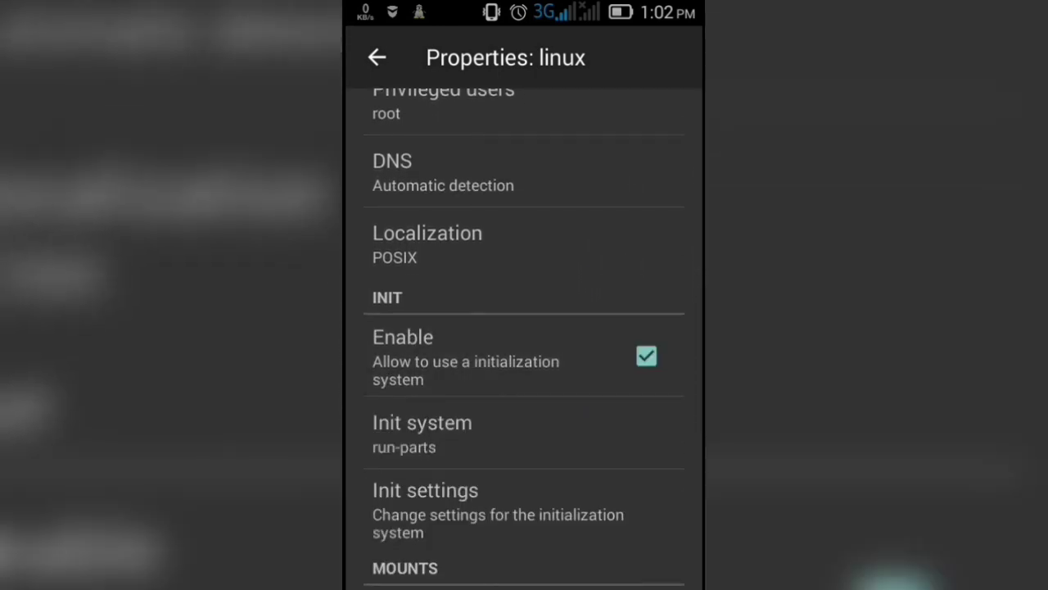
# - Enable the SSH server and the VNC graphical environment
pyautogui.moveTo(635, 491); pyautogui.dragTo(641, 304)
pyautogui.moveTo(598, 508)
pyautogui.mouseDown()
pyautogui.moveTo(601, 438)
pyautogui.moveTo(634, 292)
pyautogui.mouseUp()
pyautogui.click(646, 345)
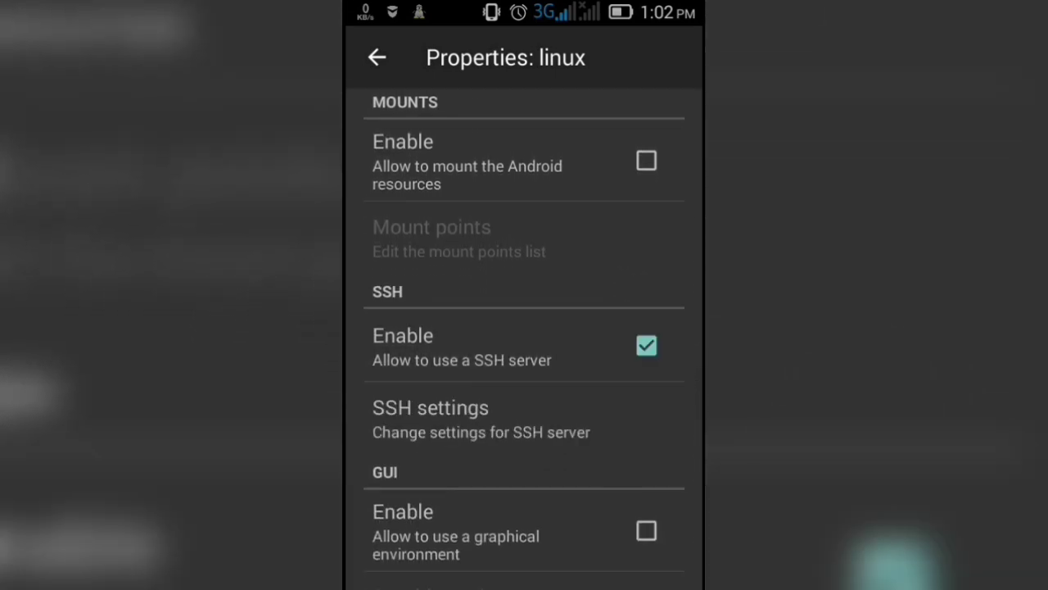
pyautogui.moveTo(602, 500); pyautogui.dragTo(611, 286)
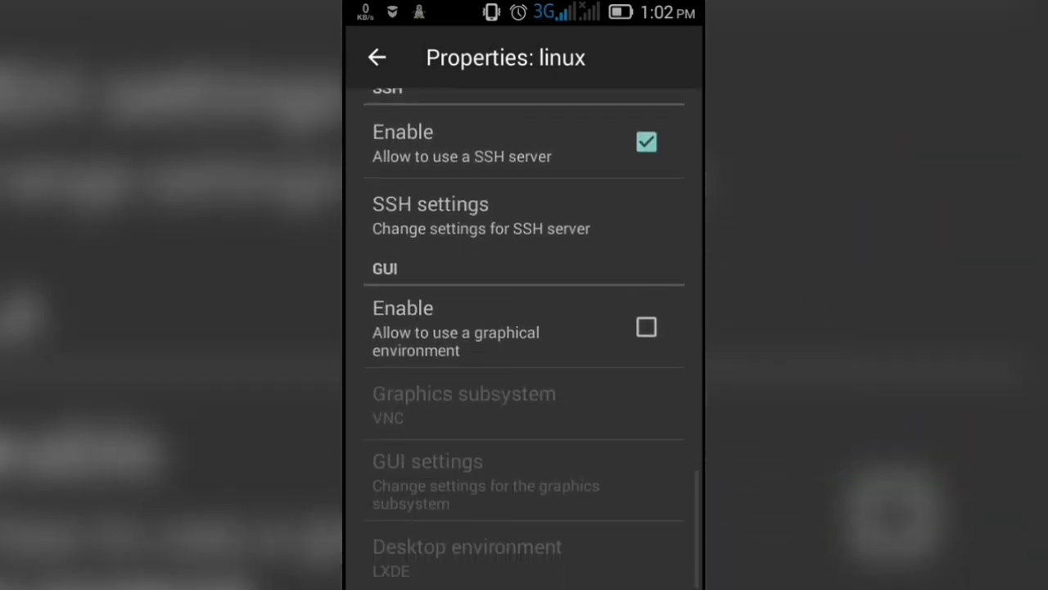
pyautogui.click(646, 327)
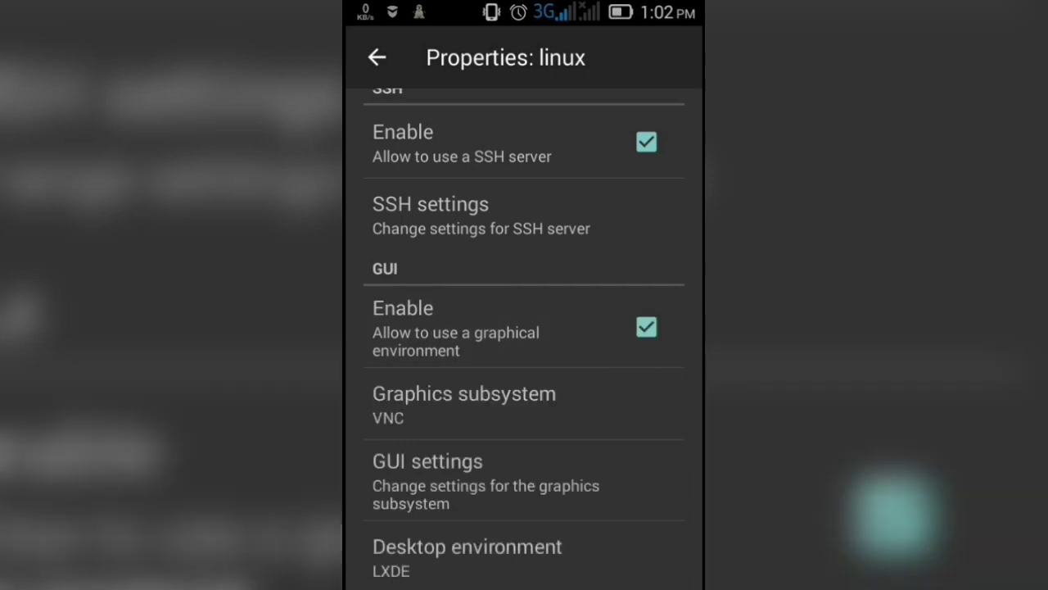
pyautogui.moveTo(565, 344)
pyautogui.mouseDown()
pyautogui.moveTo(569, 520)
pyautogui.moveTo(592, 461)
pyautogui.mouseUp()
pyautogui.moveTo(592, 327); pyautogui.dragTo(594, 491)
pyautogui.scroll(5, 524, 328)
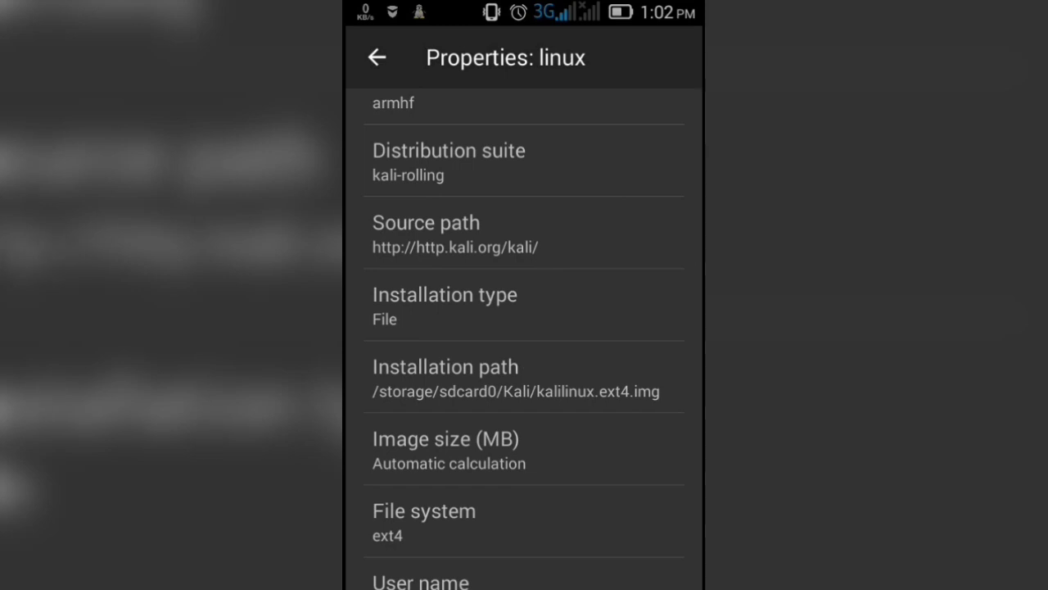
# - Run the Configure action on the Kali container from Linux Deploy's main screen
pyautogui.press('Escape')
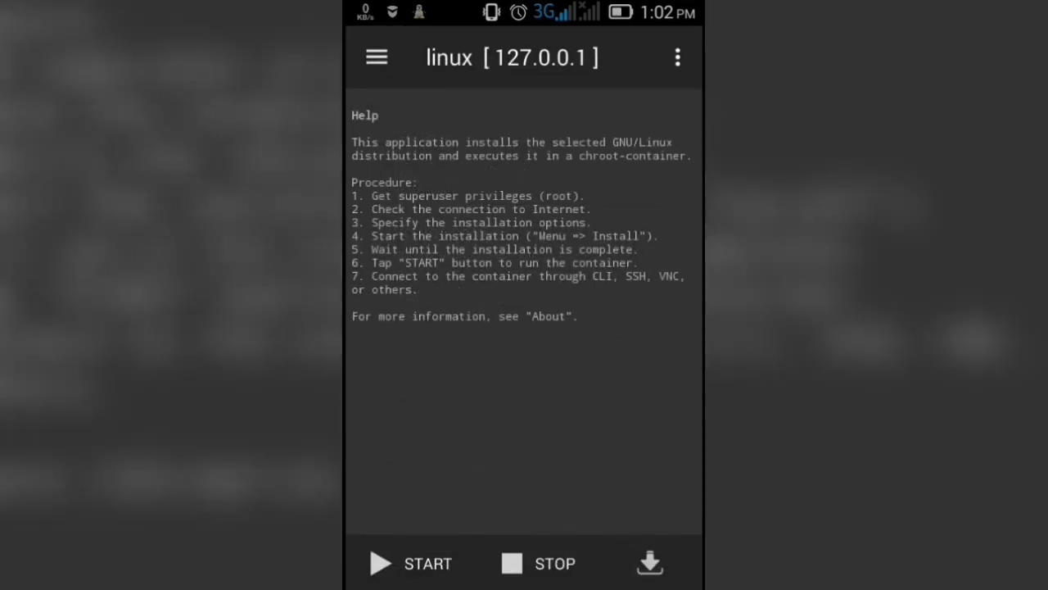
pyautogui.click(677, 57)
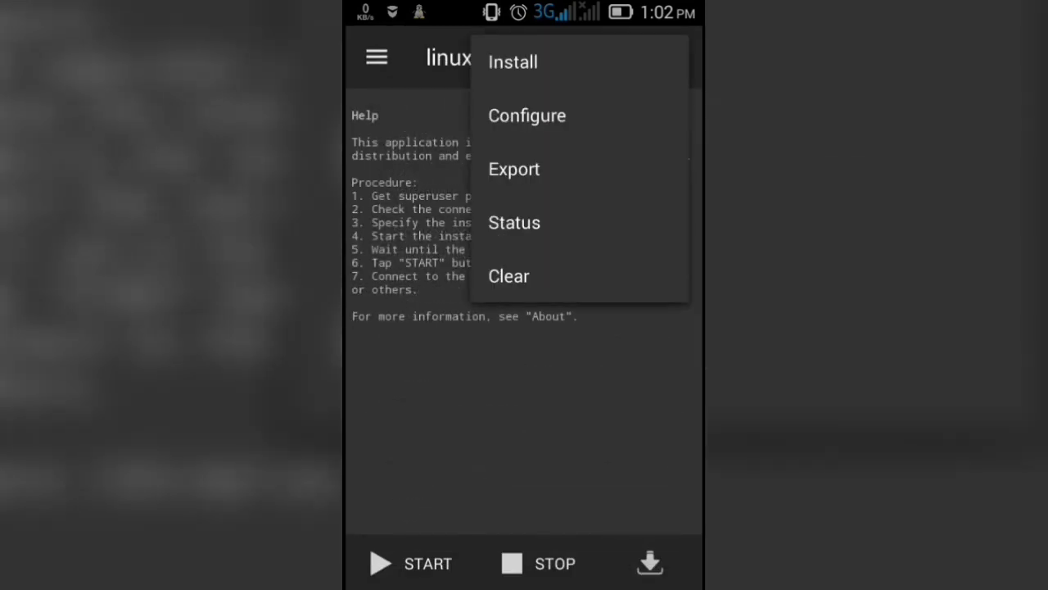
pyautogui.click(636, 113)
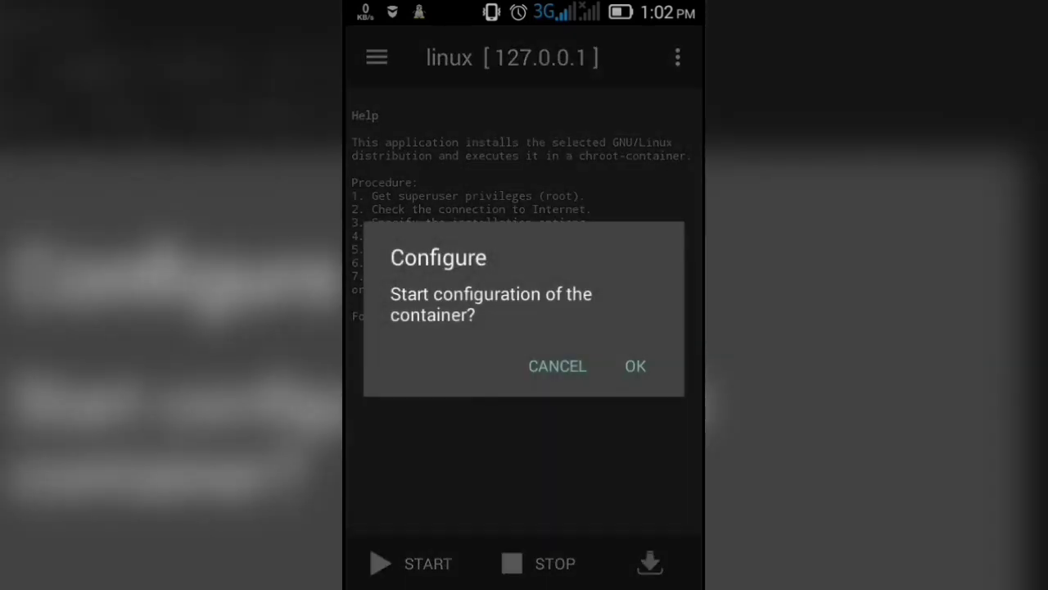
pyautogui.click(635, 366)
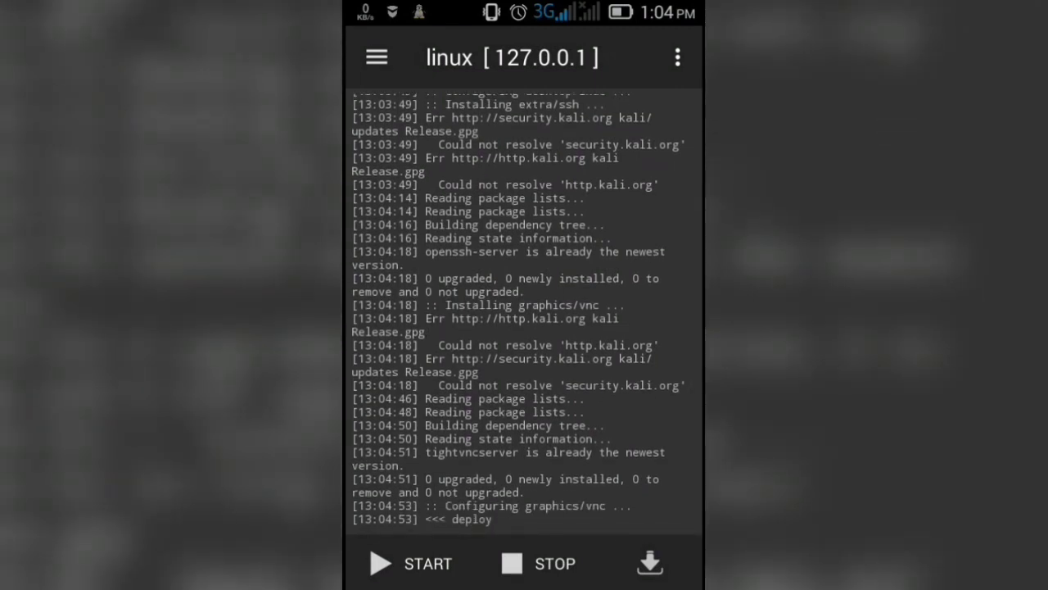
# - Start and mount the Kali container in Linux Deploy, then return to the Android home screen
pyautogui.click(412, 564)
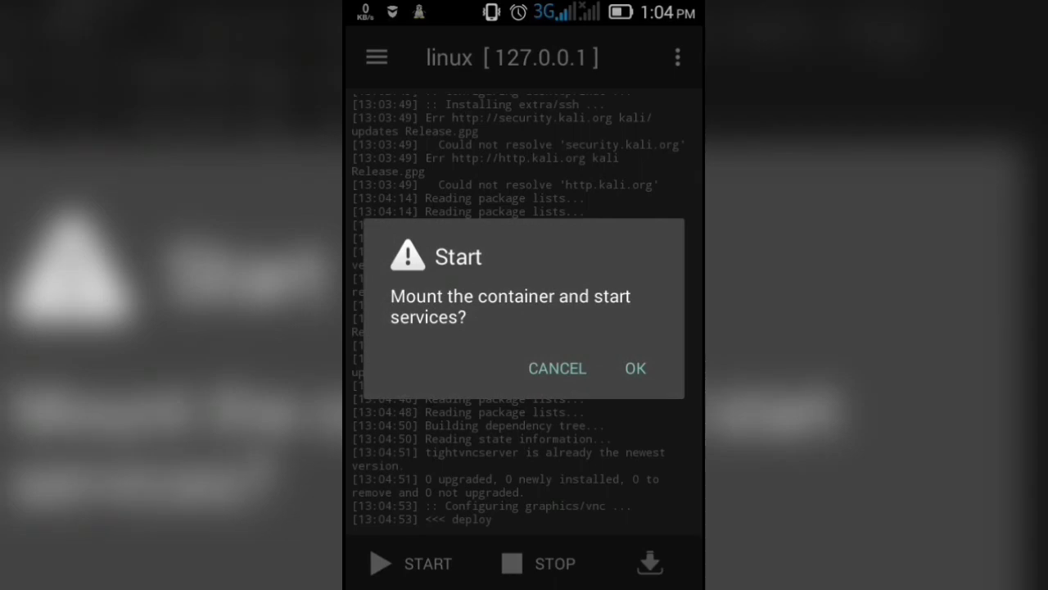
pyautogui.click(636, 369)
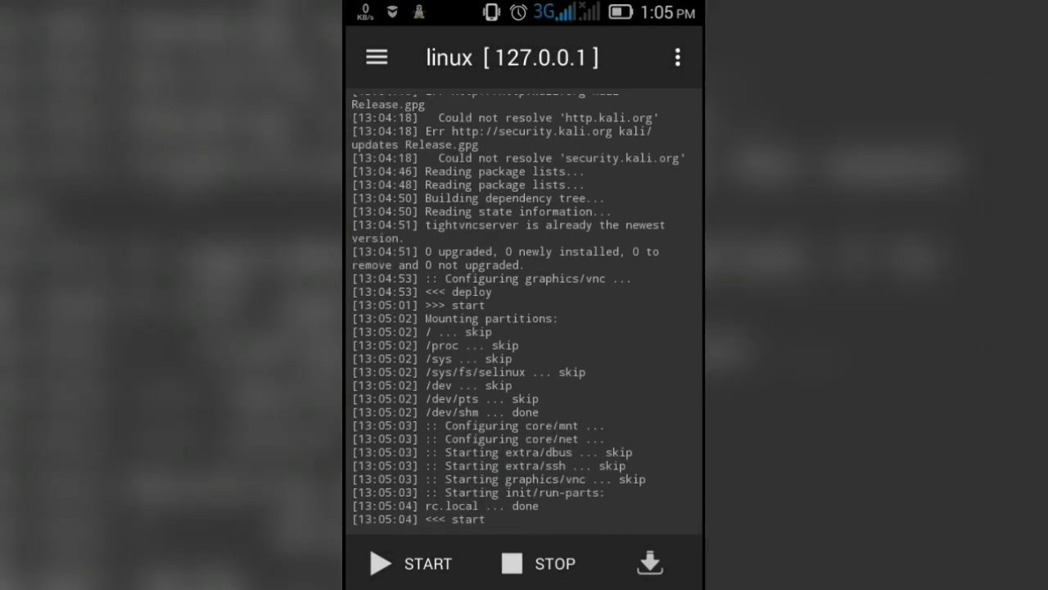
pyautogui.press('Home')
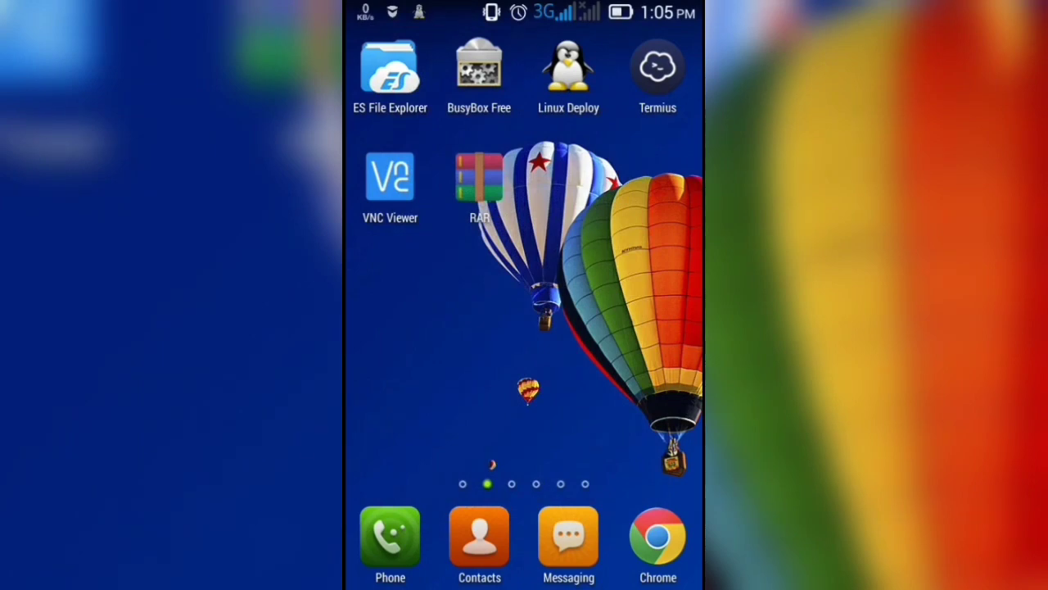
# - In Termius's hosts list, begin a new host with hostname localhost
pyautogui.click(657, 67)
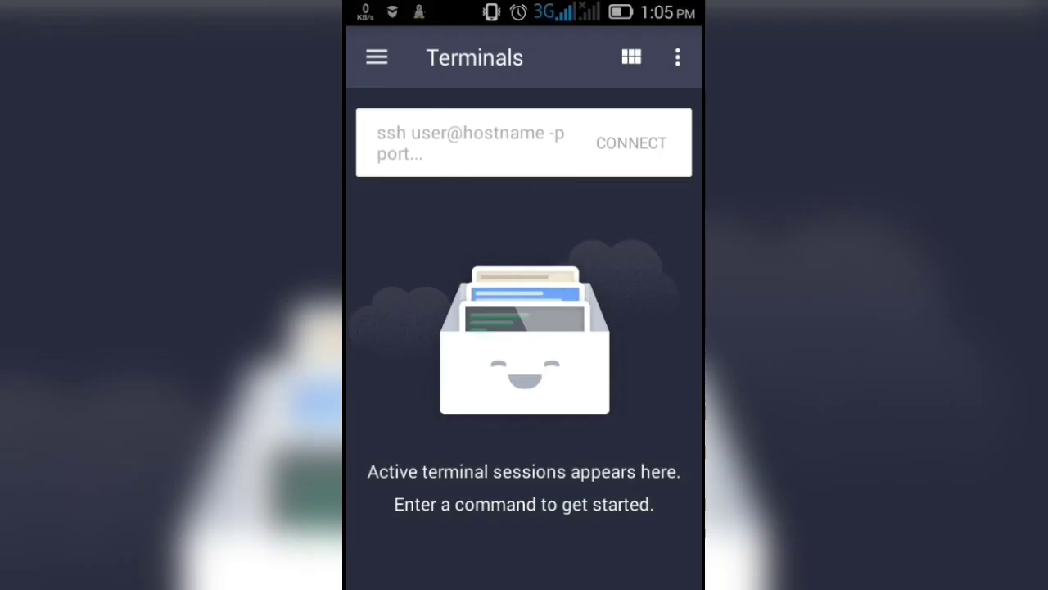
pyautogui.click(377, 57)
pyautogui.click(460, 218)
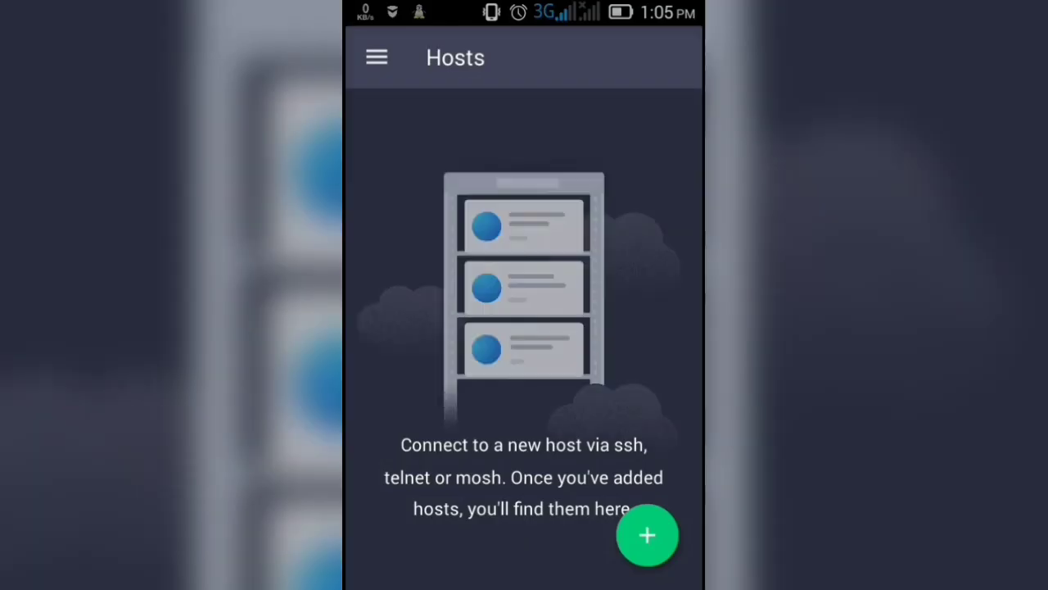
pyautogui.click(647, 534)
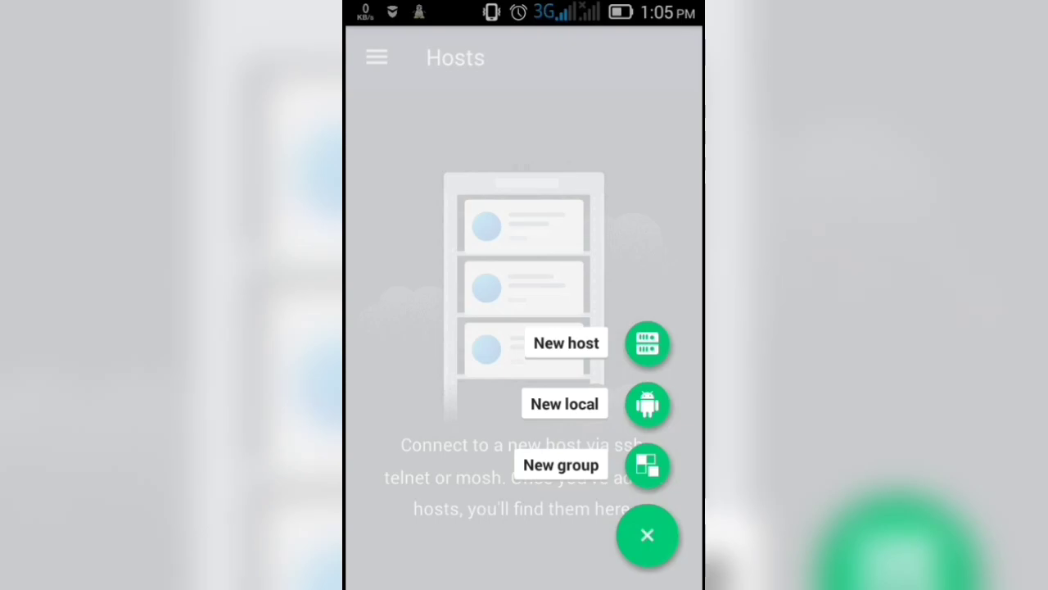
pyautogui.click(647, 343)
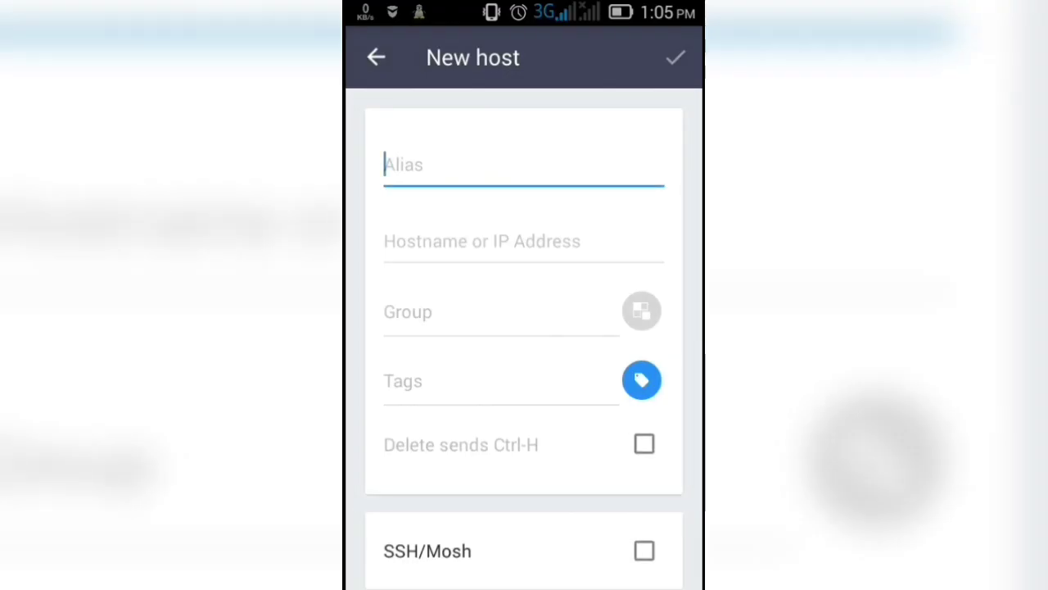
pyautogui.press('Tab')
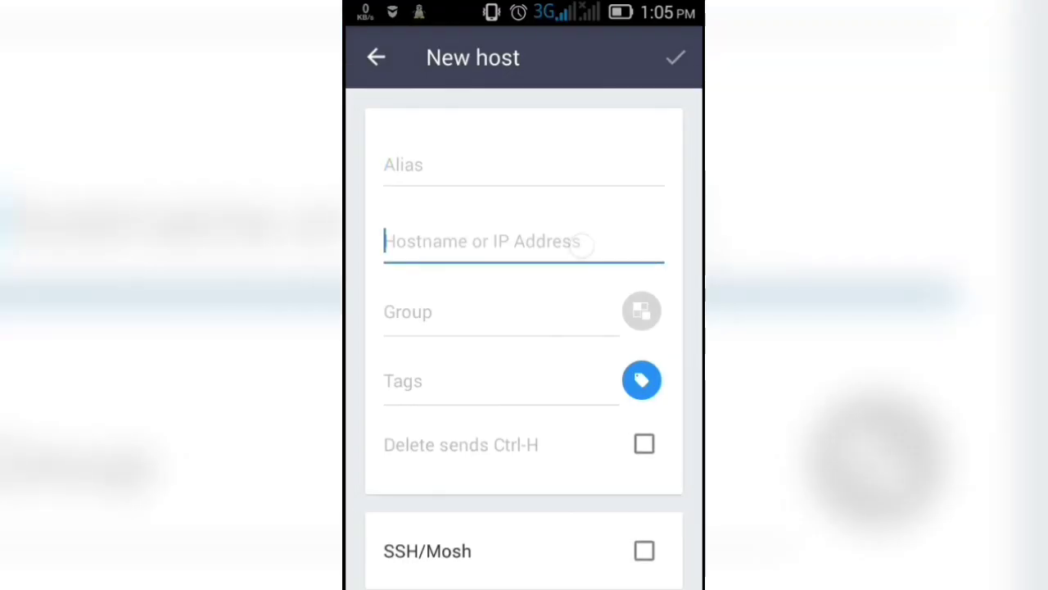
pyautogui.write('l')
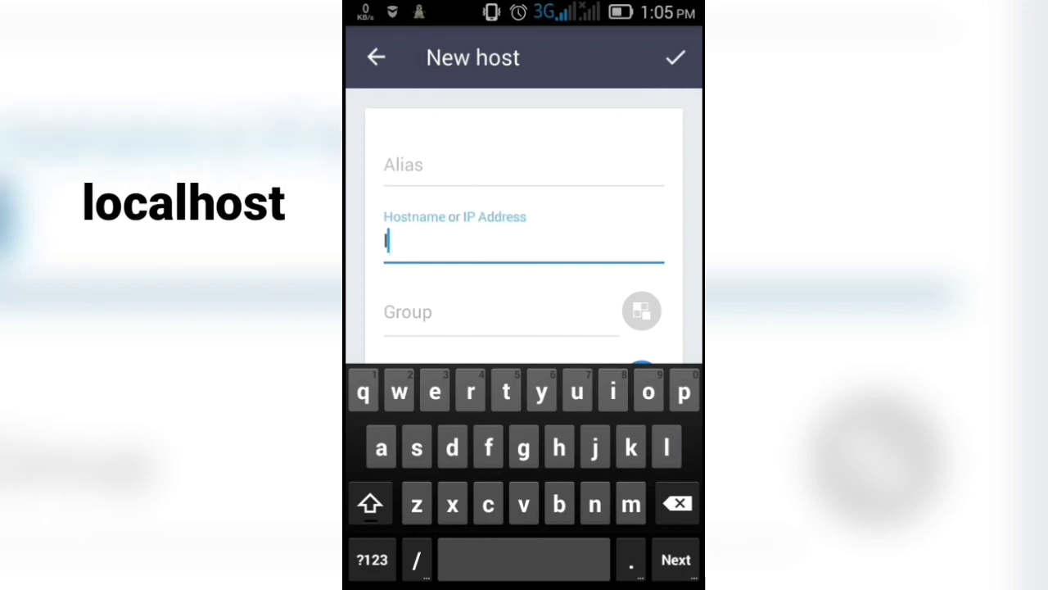
pyautogui.write('oca')
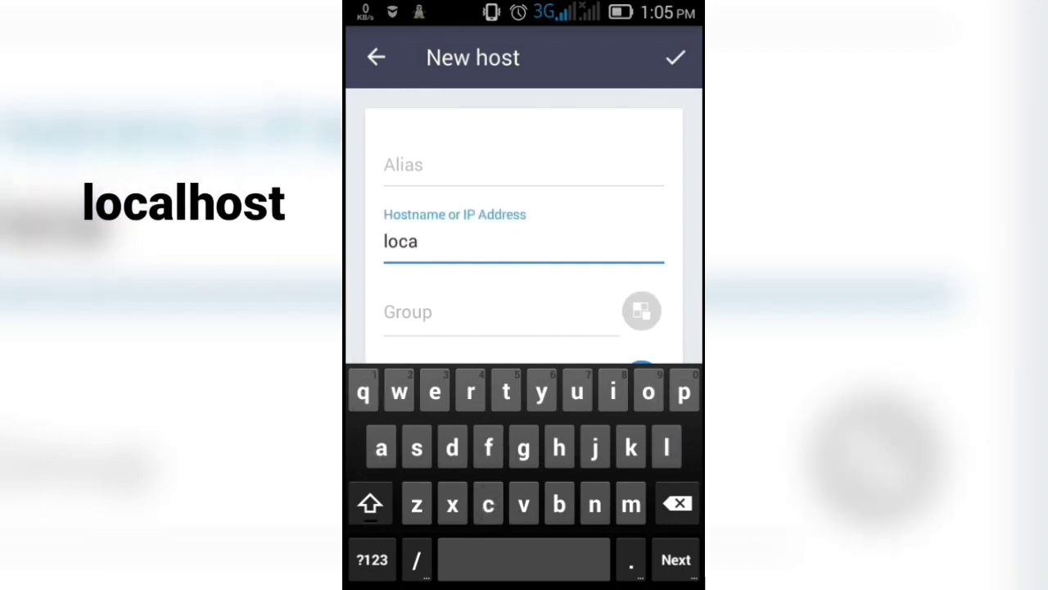
pyautogui.write('lhos')
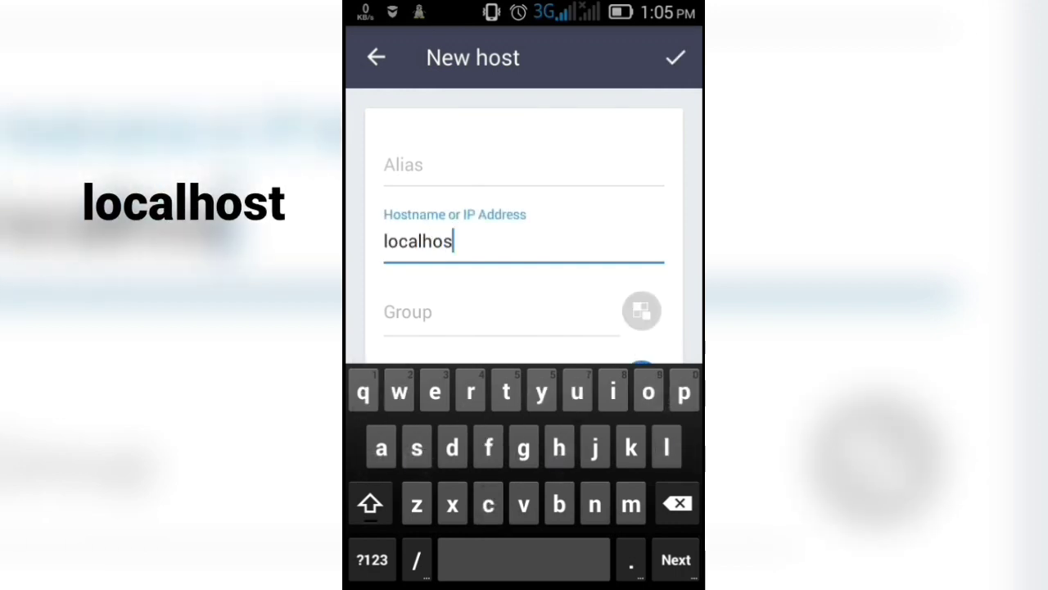
pyautogui.write('t')
# - Enable SSH for the host and set the username to android
pyautogui.scroll(-4, 601, 284)
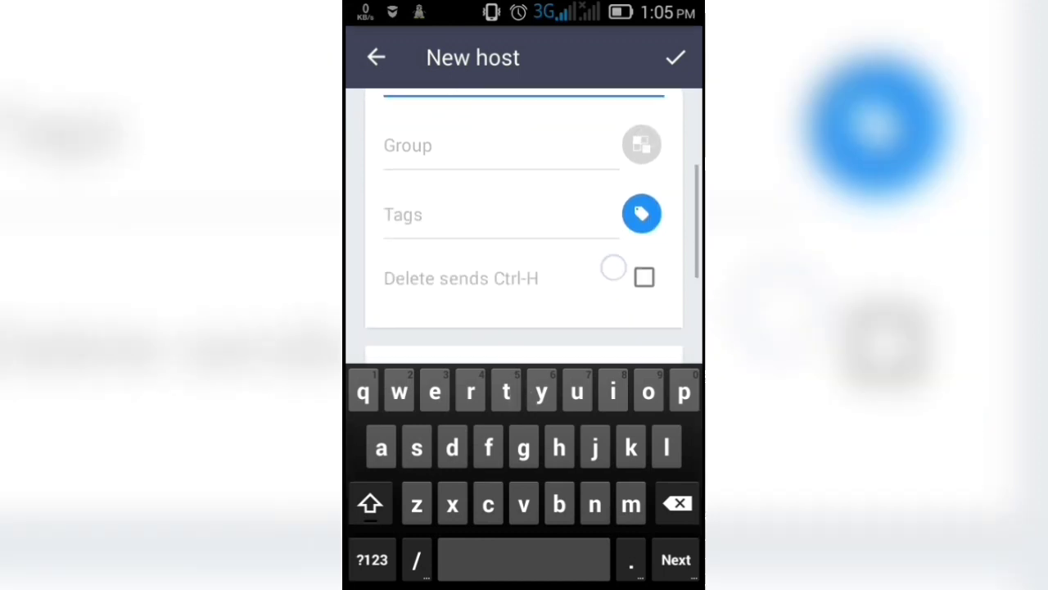
pyautogui.scroll(-4, 620, 254)
pyautogui.scroll(-1, 613, 284)
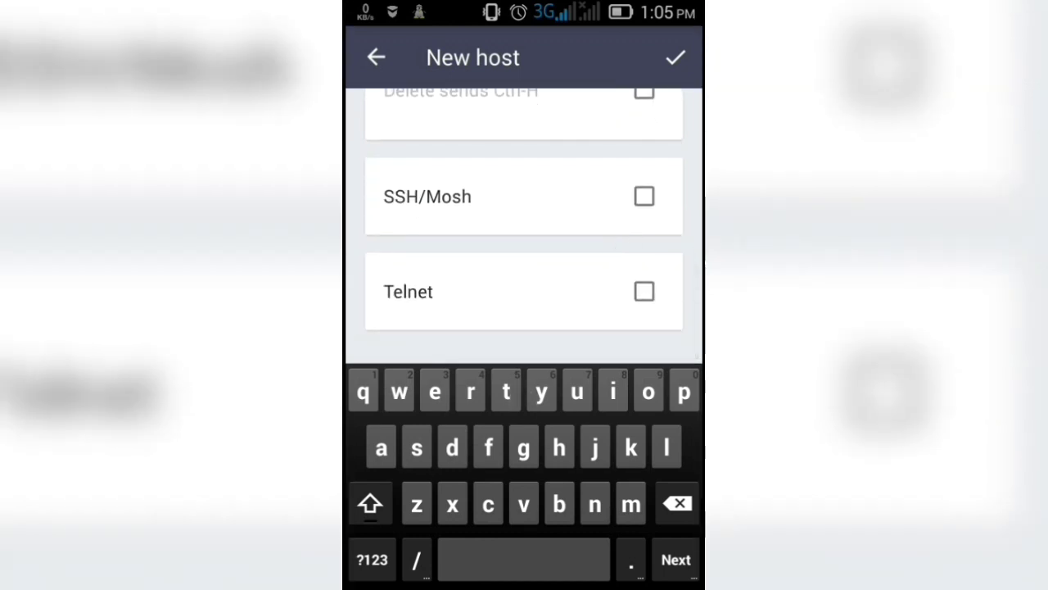
pyautogui.click(645, 196)
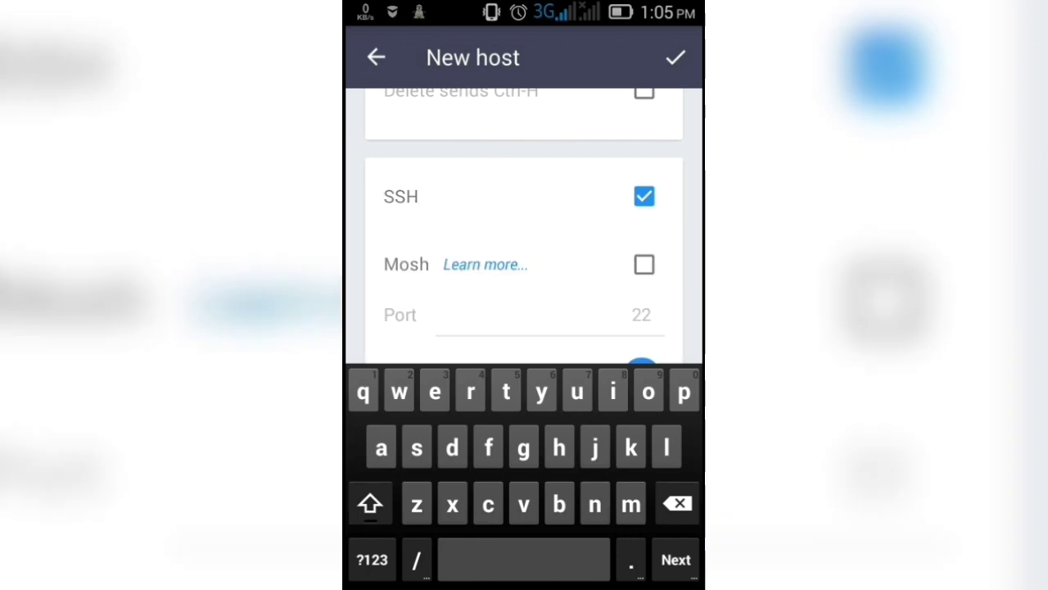
pyautogui.scroll(-2, 633, 215)
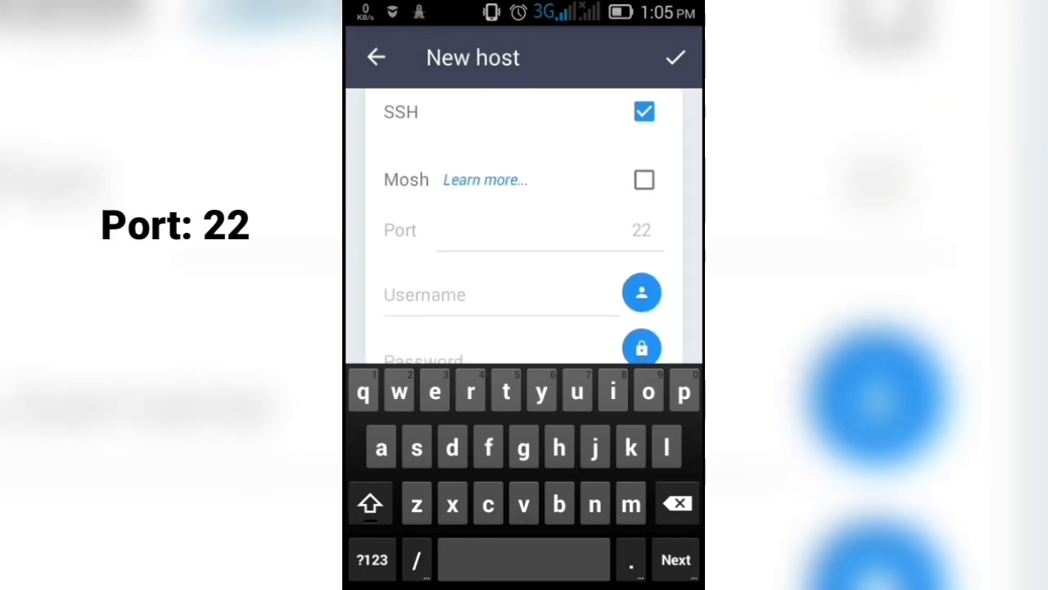
pyautogui.click(458, 295)
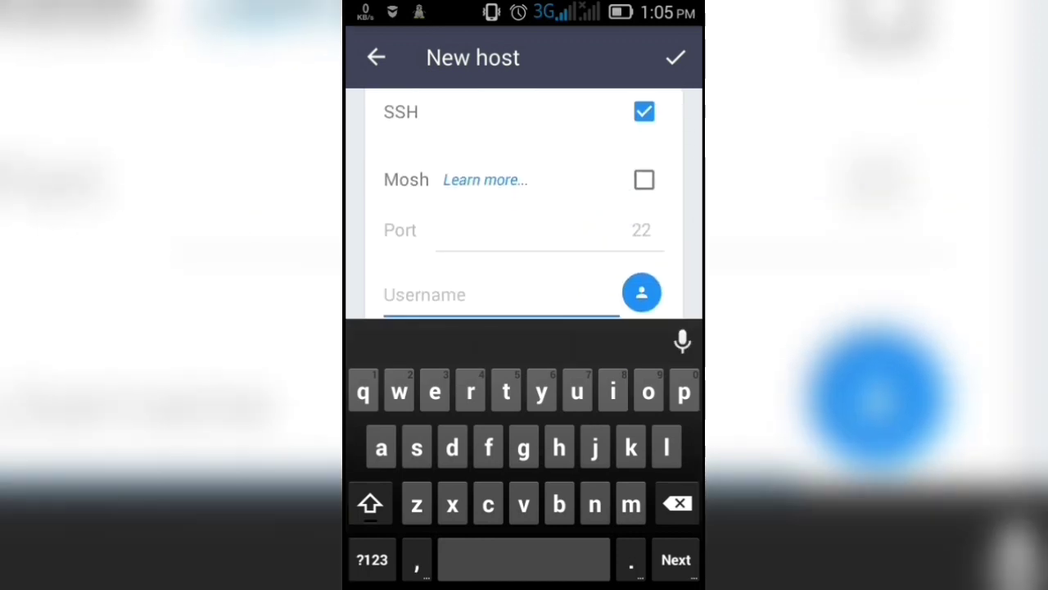
pyautogui.write('an')
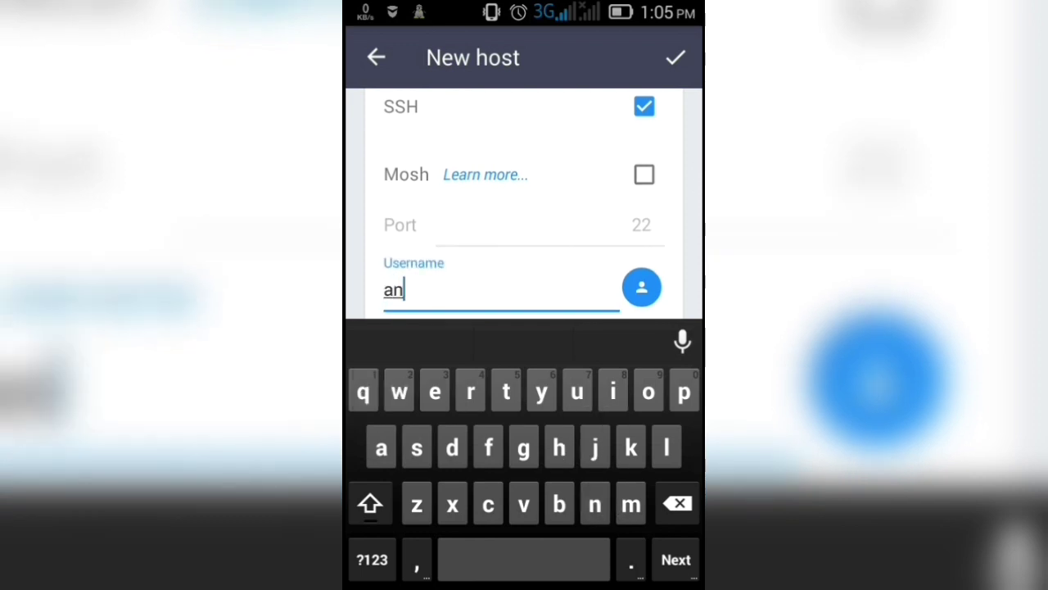
pyautogui.write('droi')
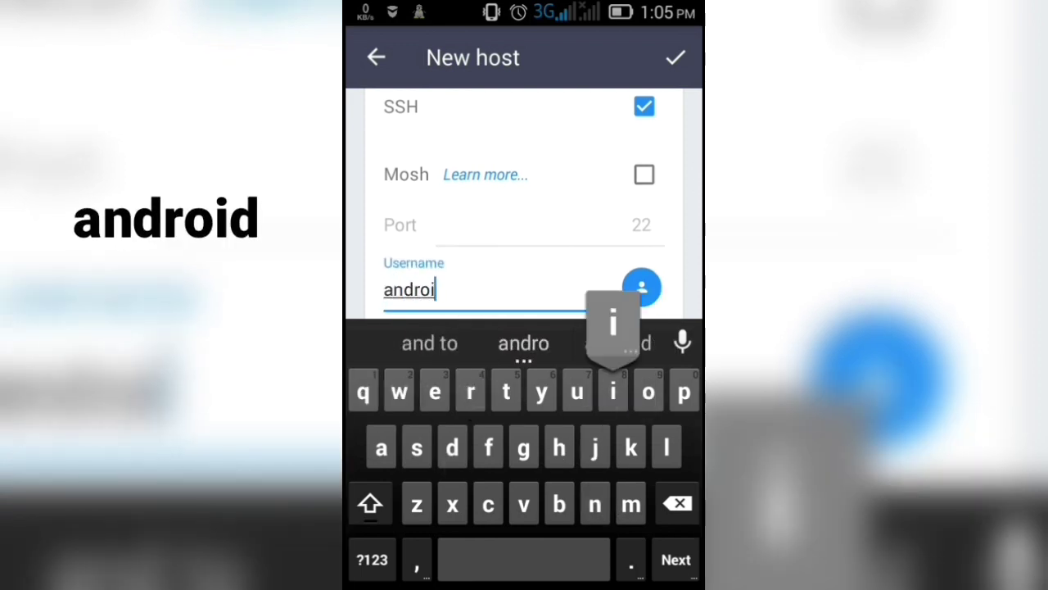
pyautogui.write('d')
pyautogui.scroll(-2, 632, 241)
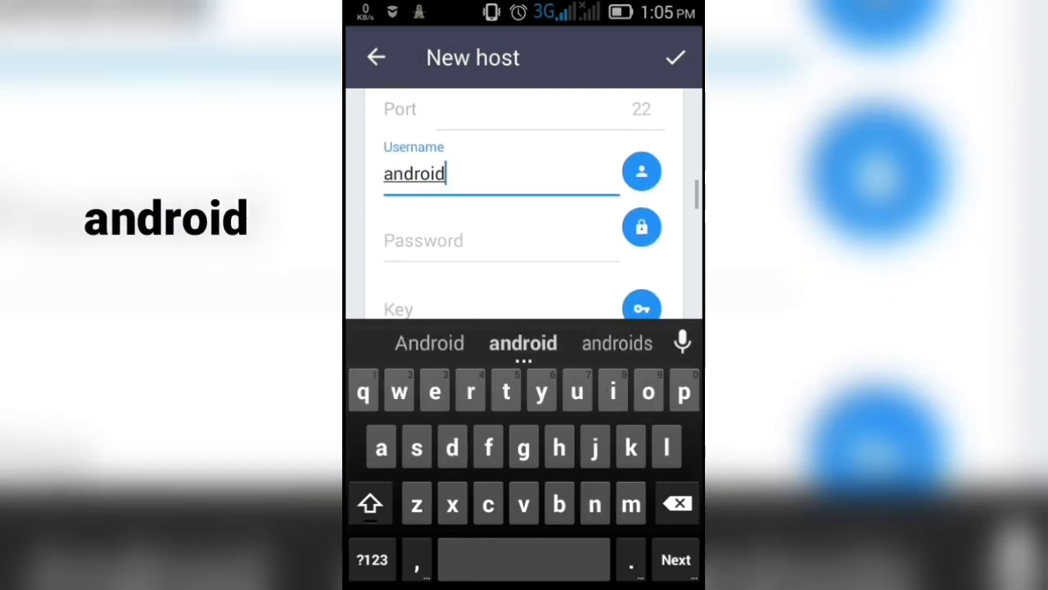
pyautogui.press('Tab')
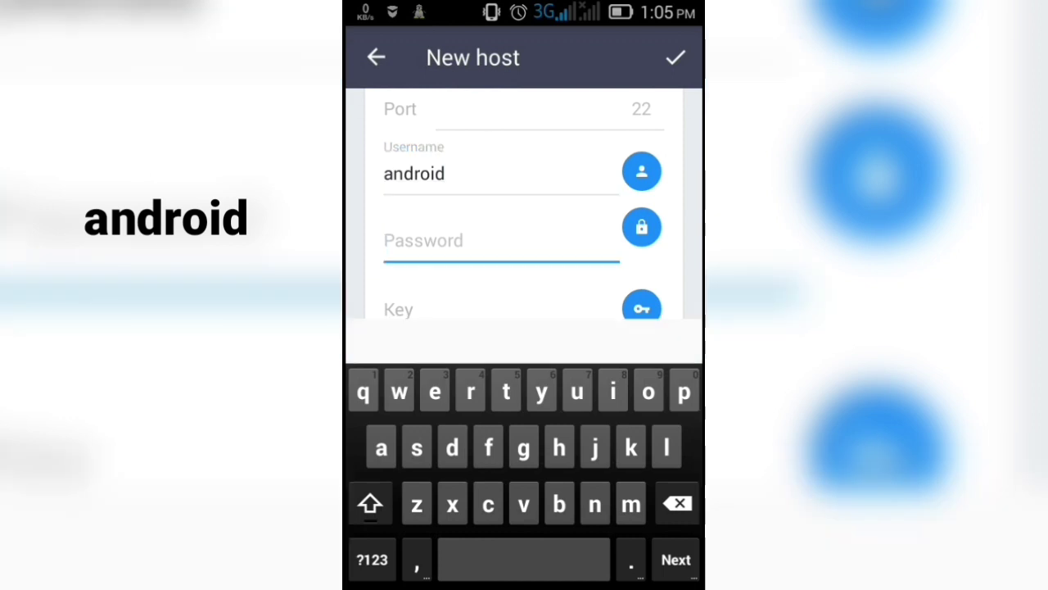
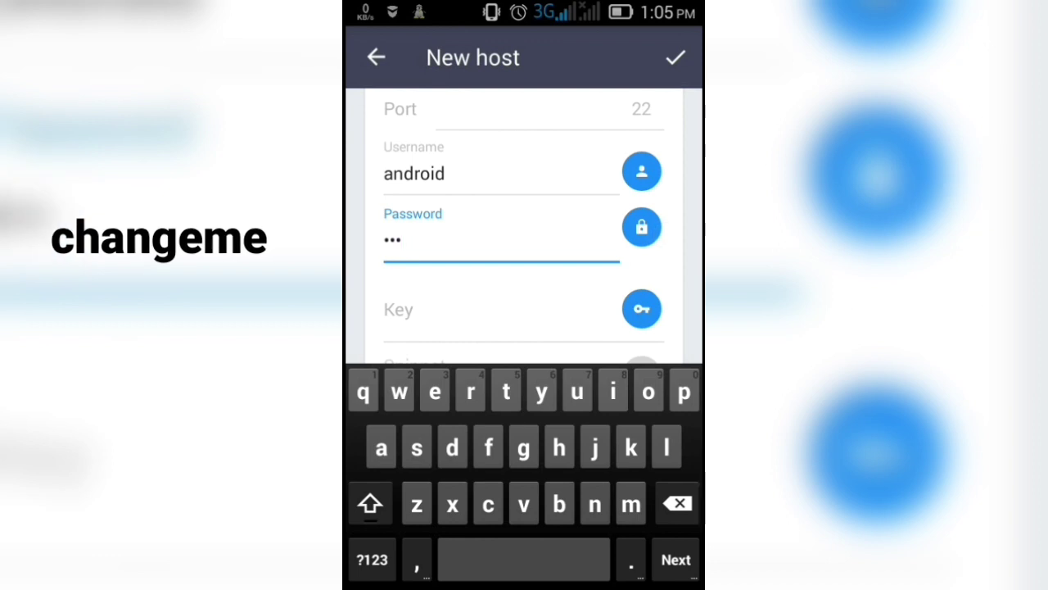
pyautogui.click(641, 227)
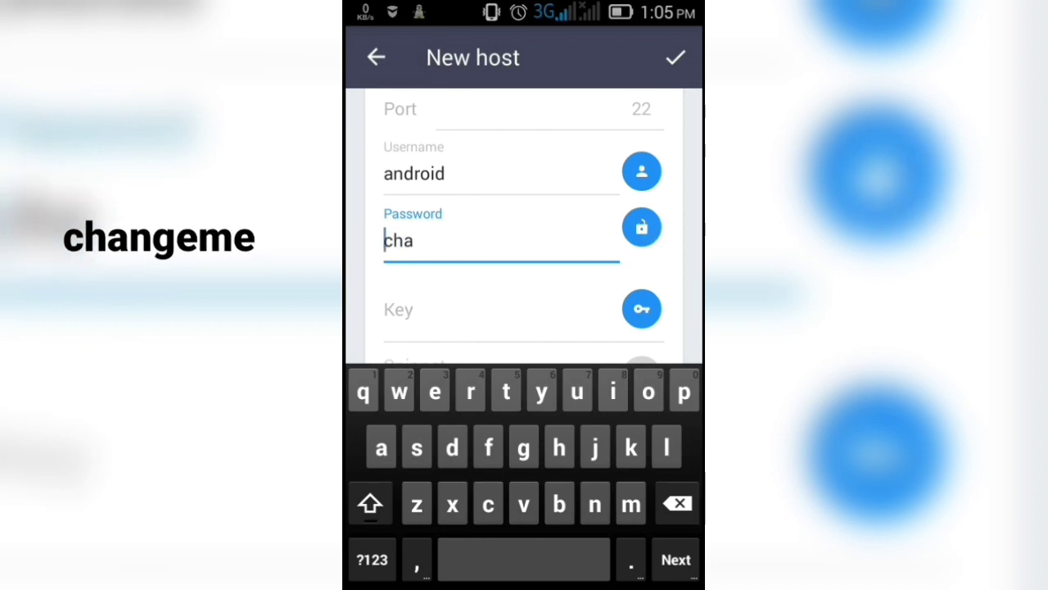
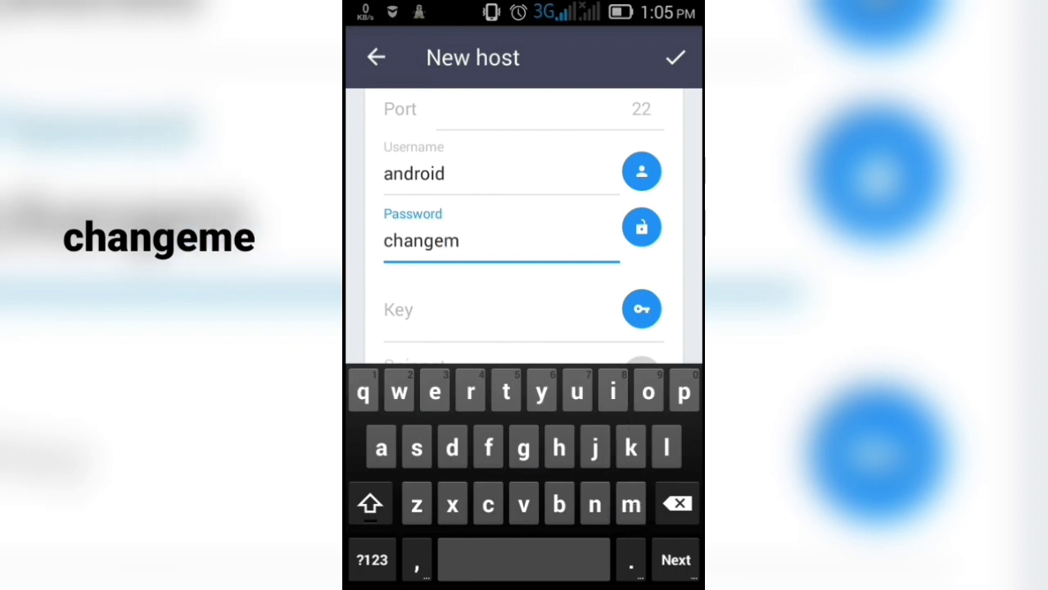
pyautogui.click(641, 227)
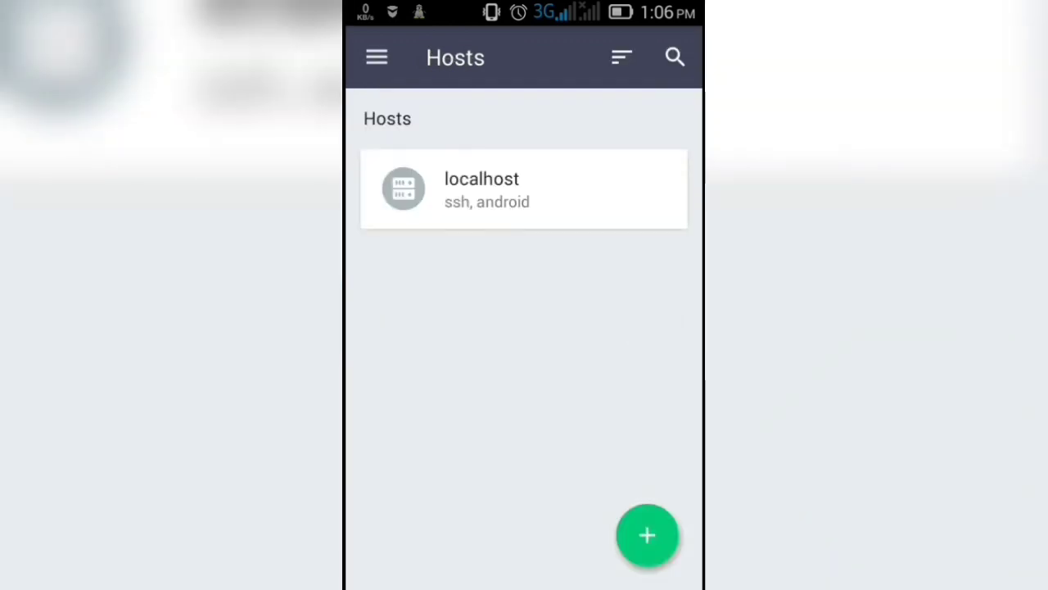
pyautogui.click(618, 195)
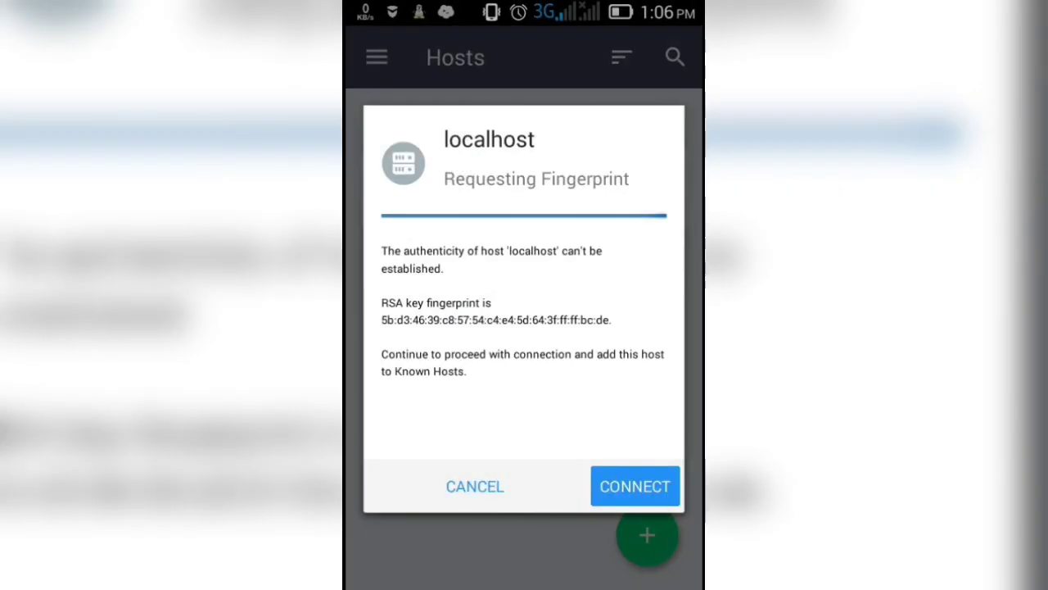
pyautogui.click(635, 485)
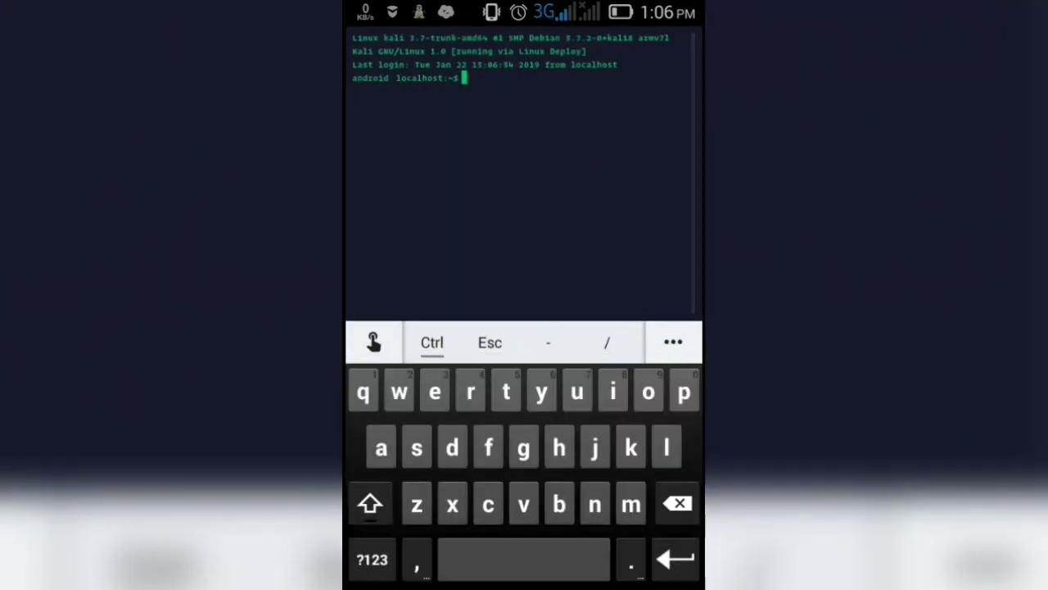
pyautogui.scroll(2, 557, 196)
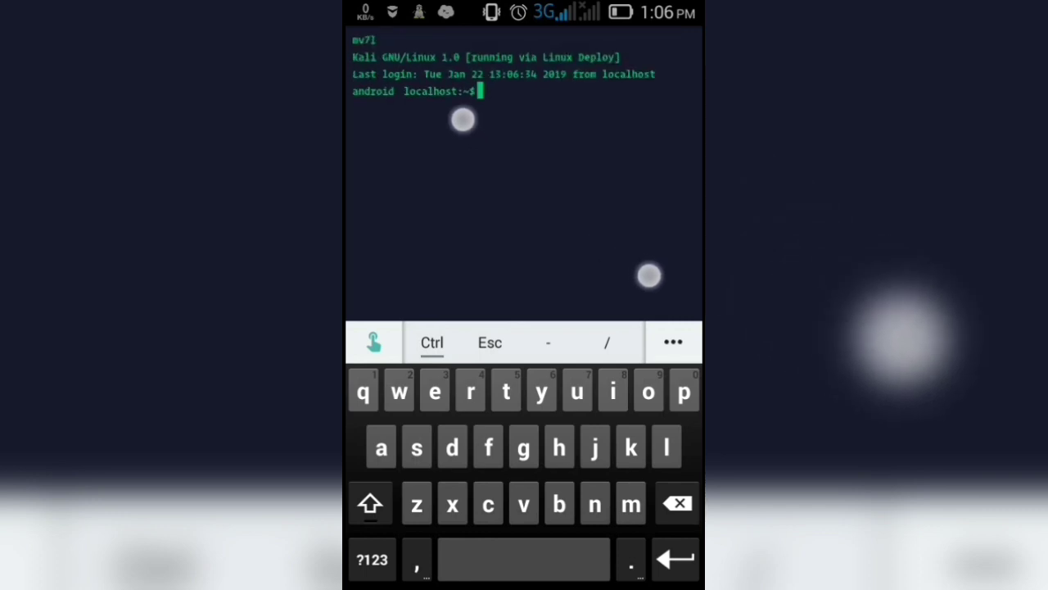
pyautogui.scroll(2, 557, 201)
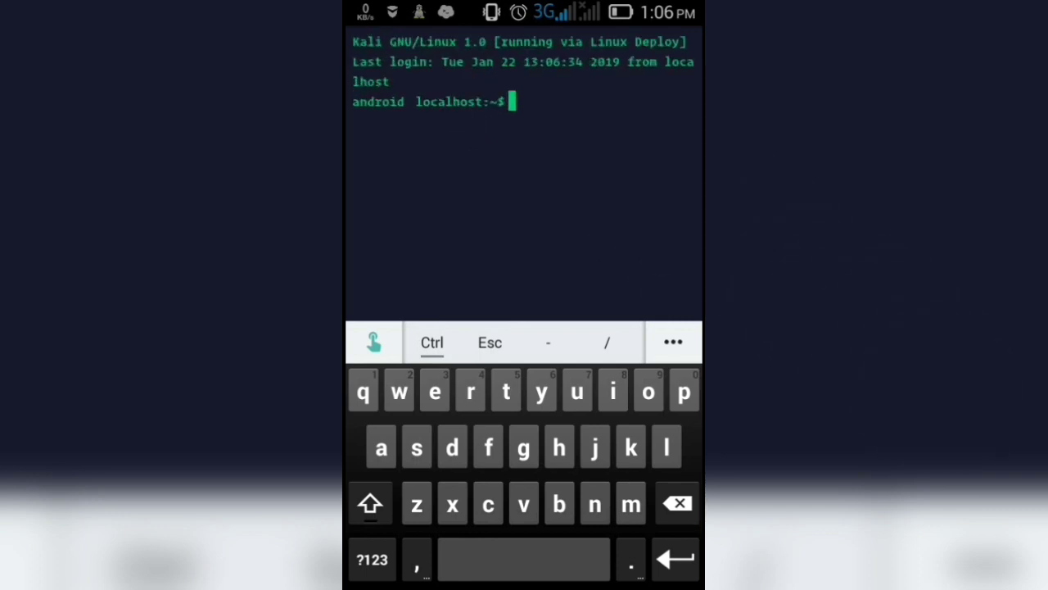
pyautogui.write('s')
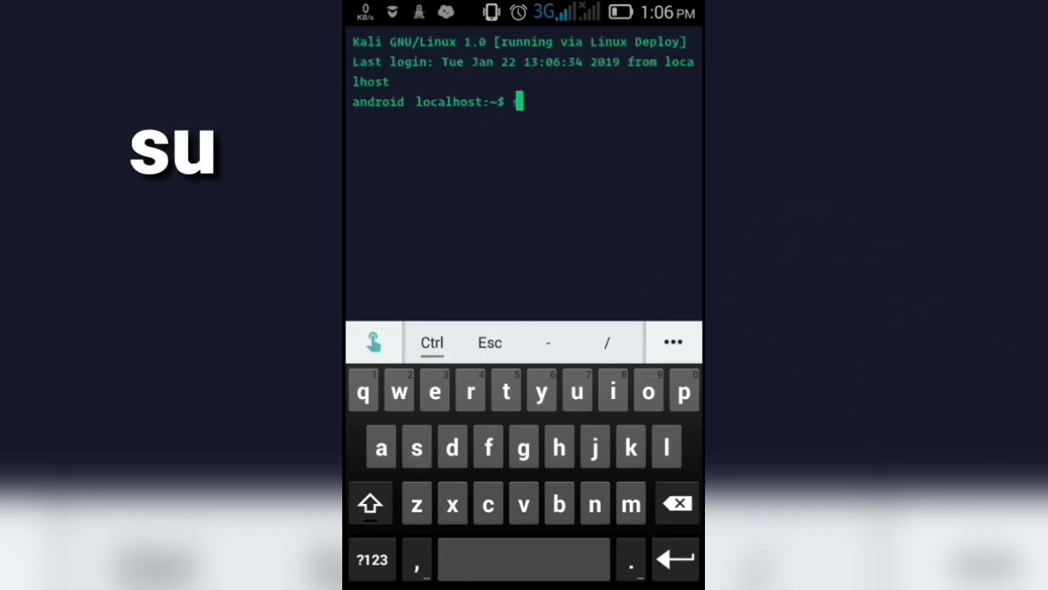
pyautogui.write('u')
pyautogui.press('Return')
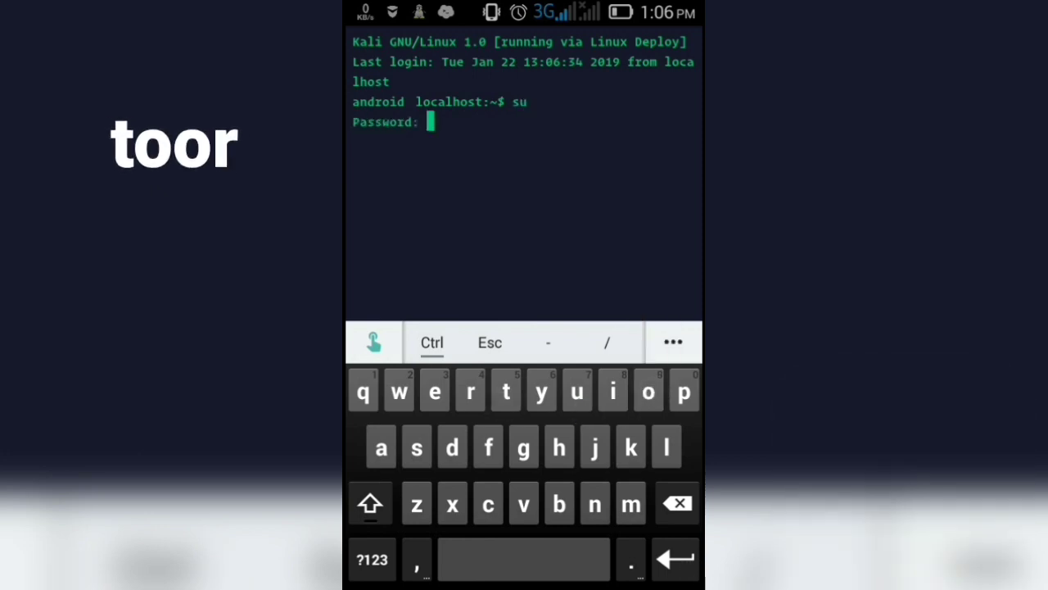
pyautogui.press('Return')
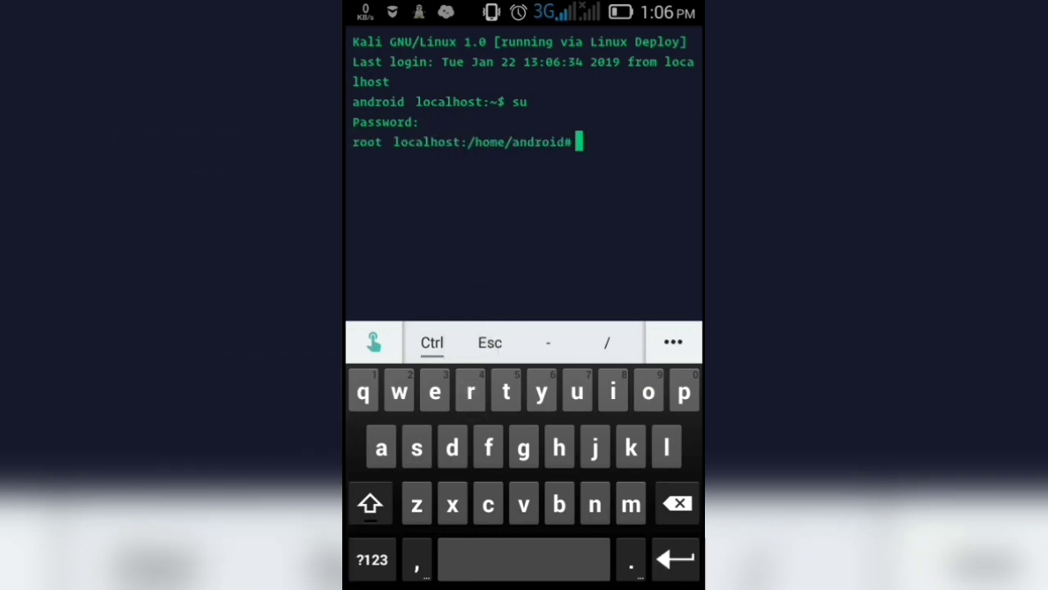
# - Run vncserver to start desktop localhost:10, then return to the home screen
pyautogui.write('vncserver')
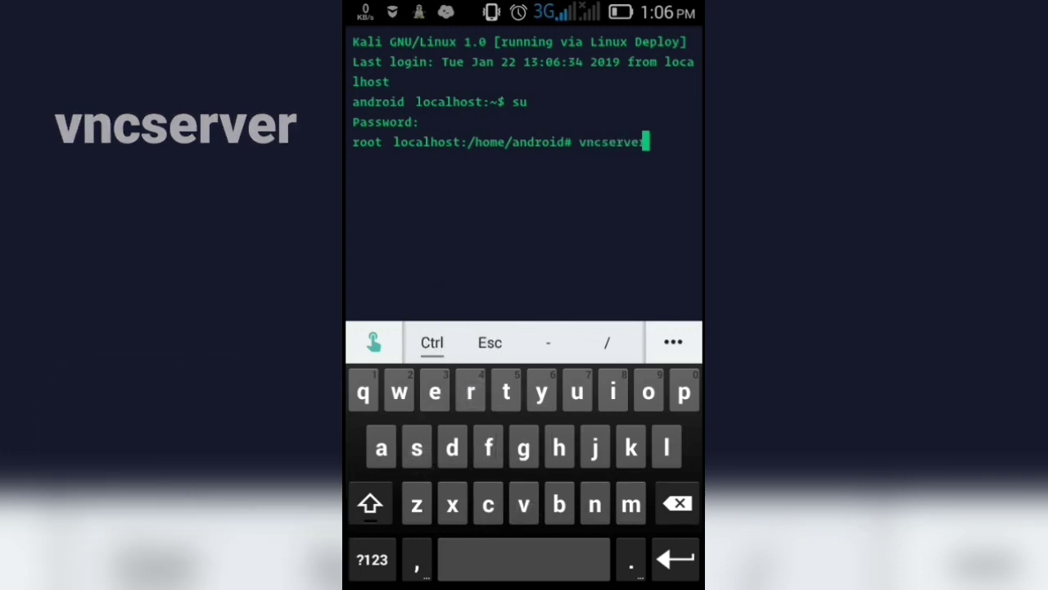
pyautogui.press('Return')
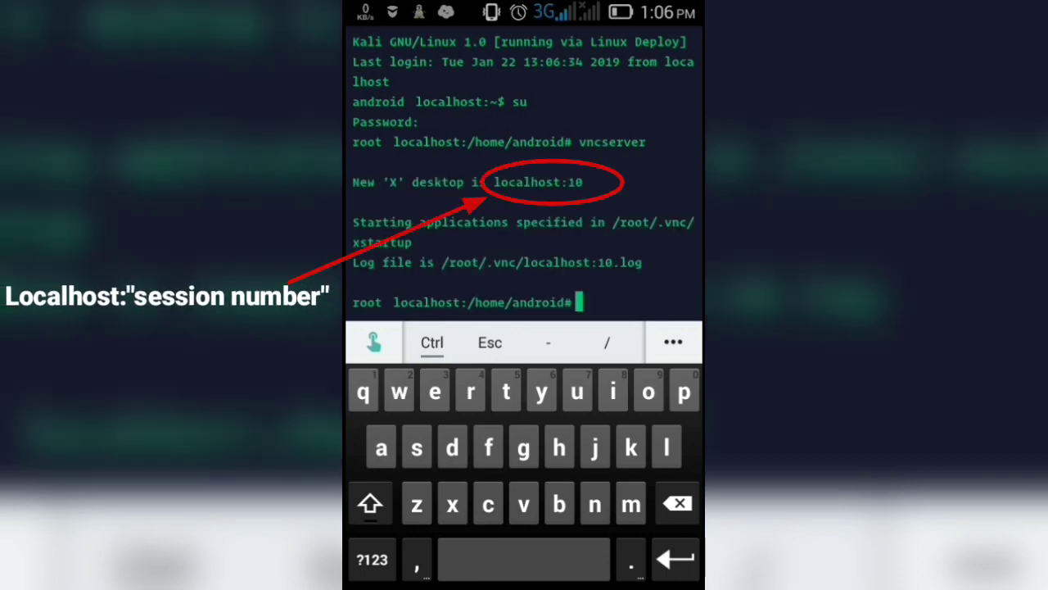
pyautogui.click(667, 215)
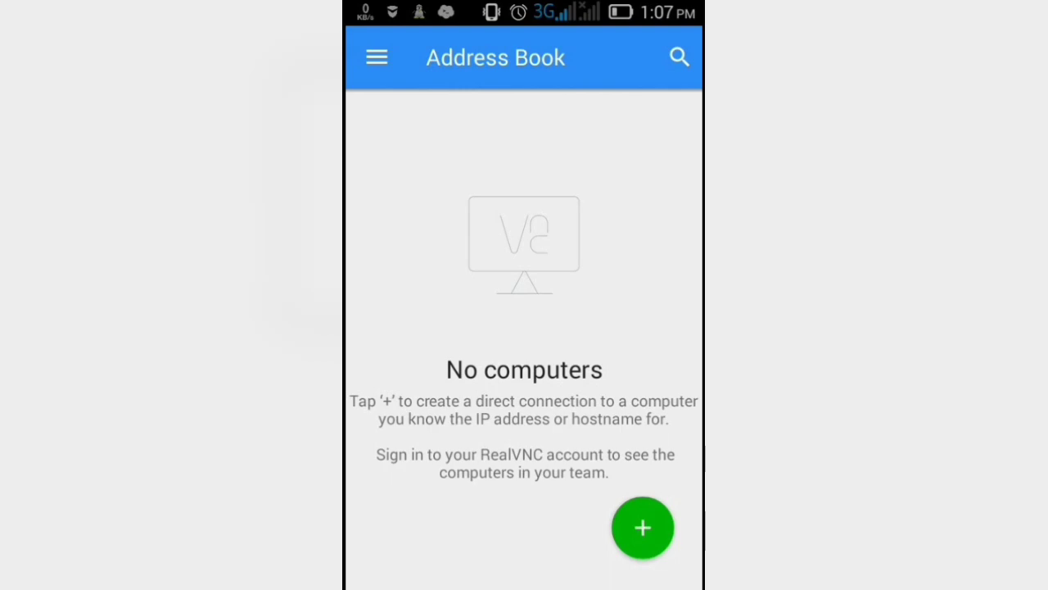
# - Save a new VNC Viewer connection with address localhost:10 and name Kali
pyautogui.click(643, 528)
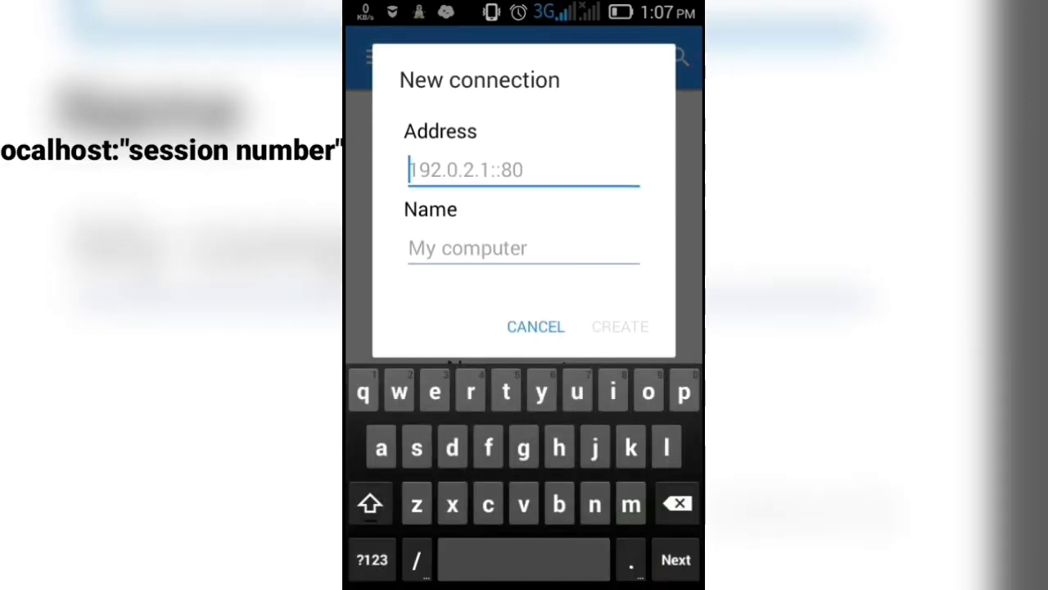
pyautogui.write('local')
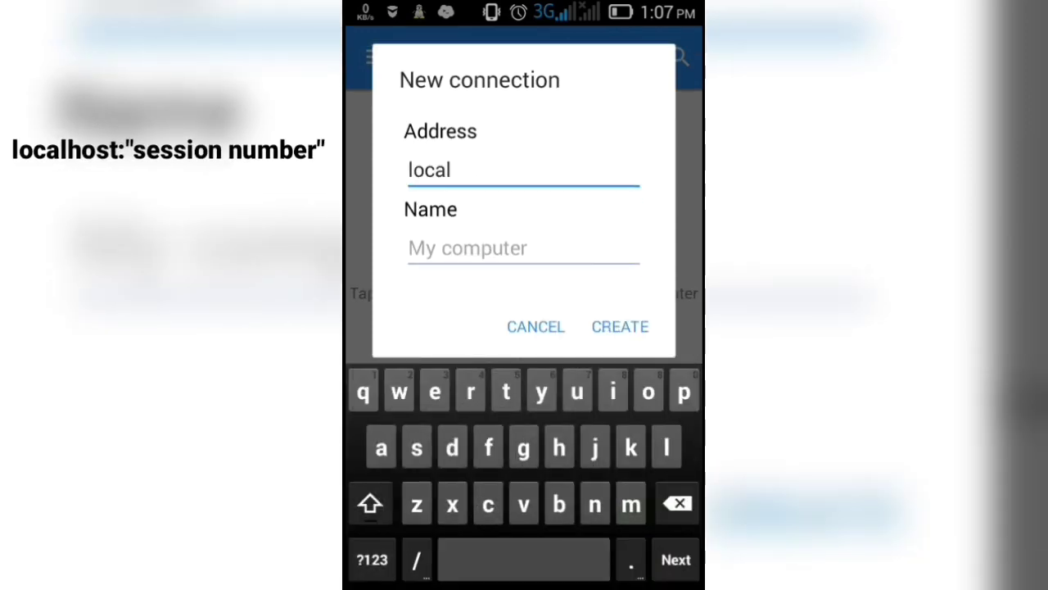
pyautogui.write('host')
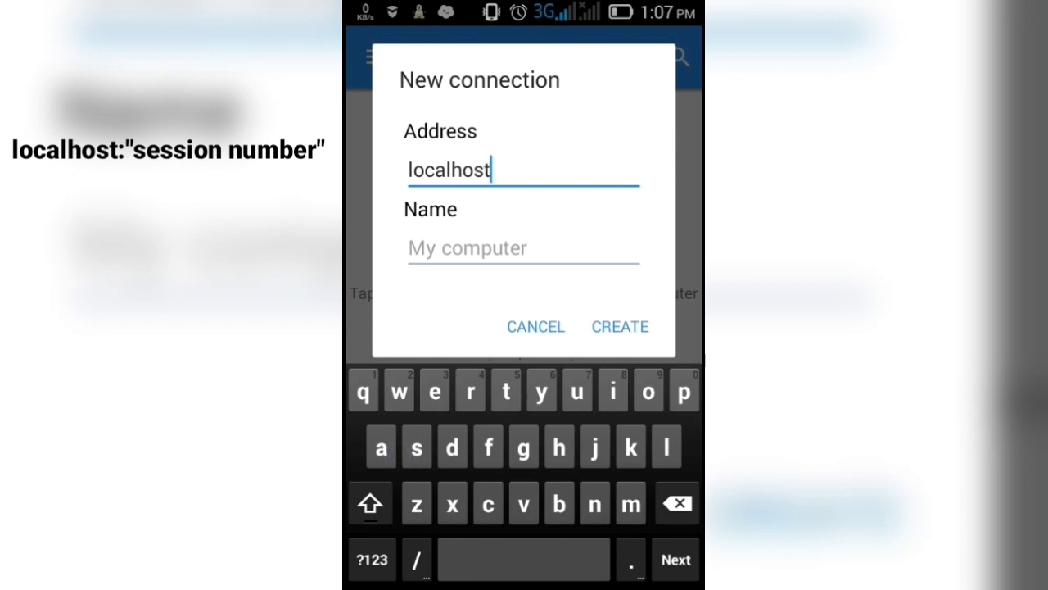
pyautogui.click(372, 560)
pyautogui.write(':')
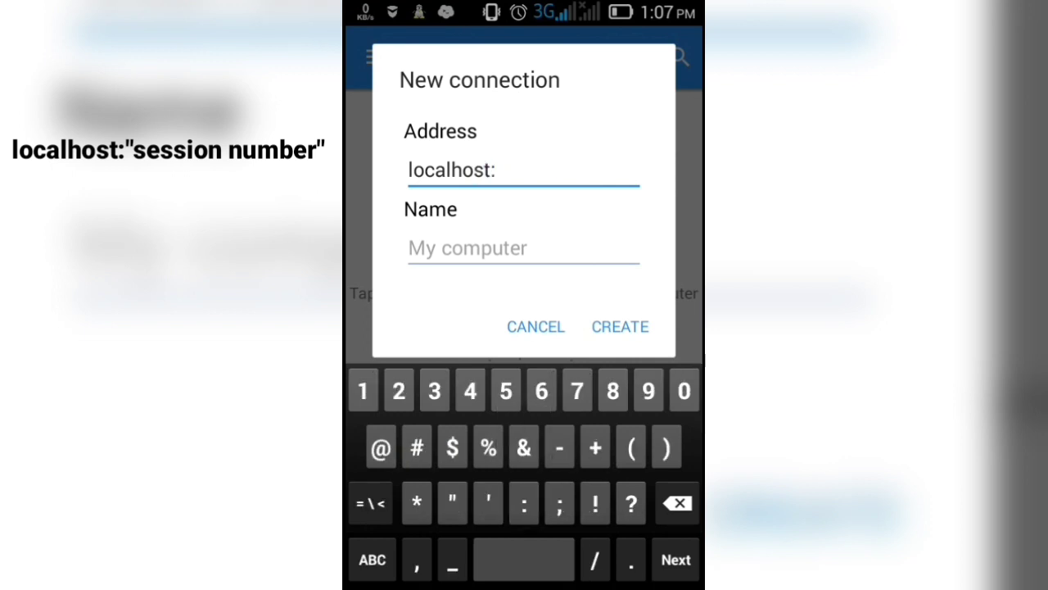
pyautogui.write('10')
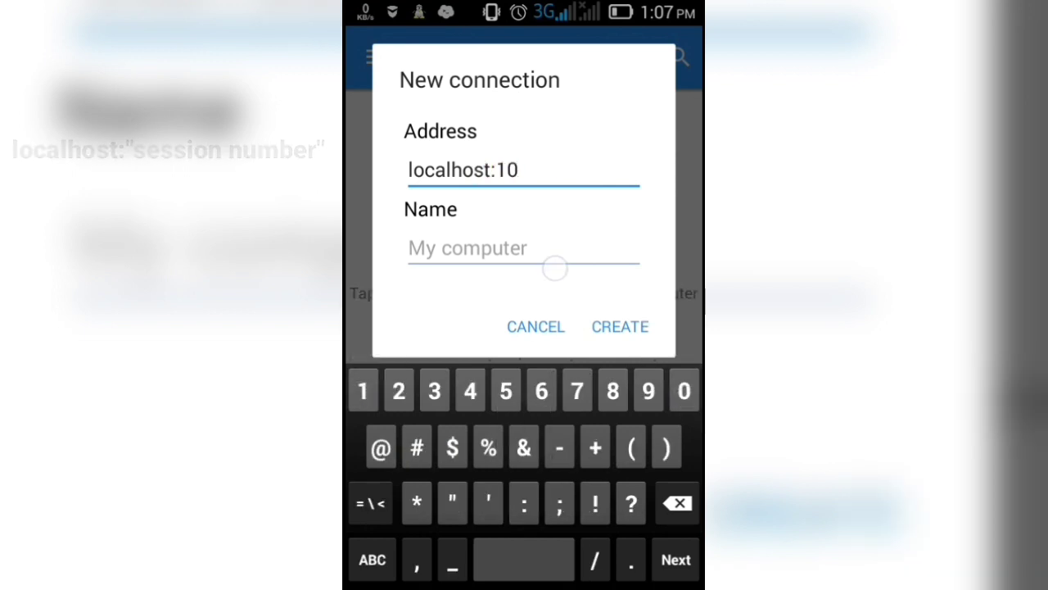
pyautogui.click(675, 559)
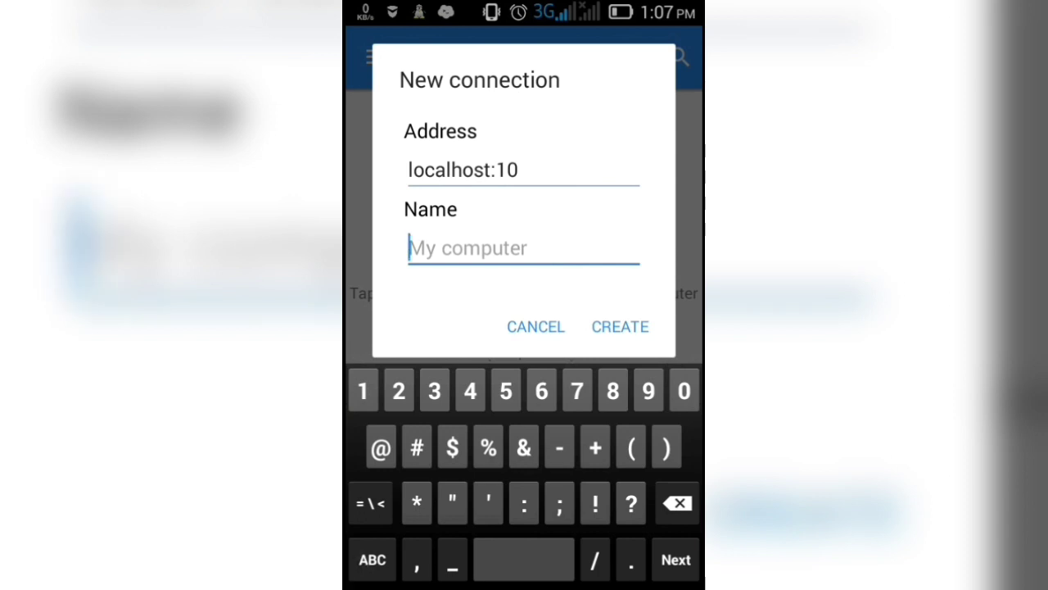
pyautogui.click(371, 559)
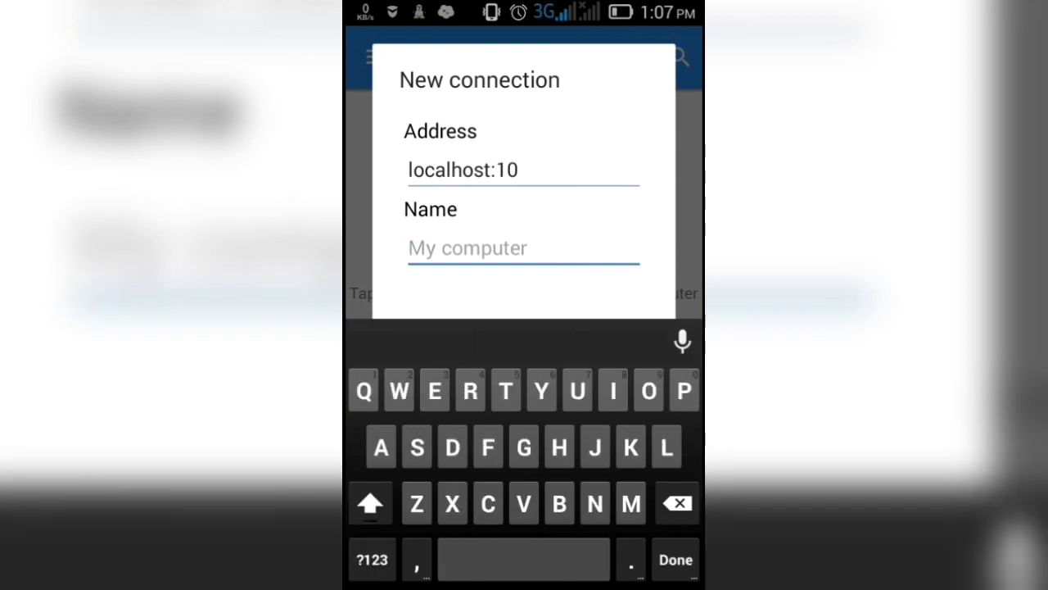
pyautogui.click(363, 505)
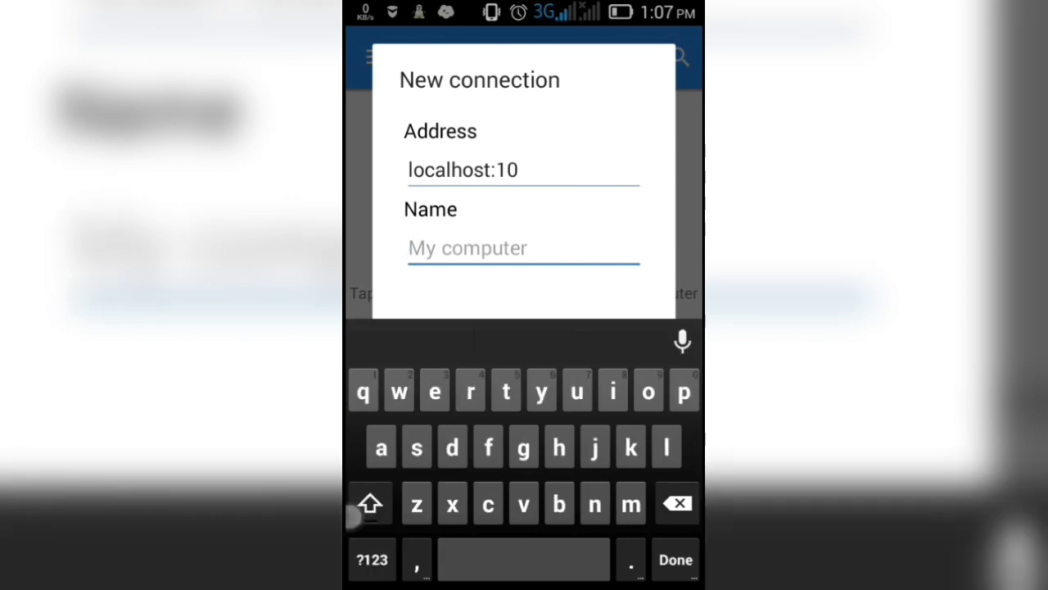
pyautogui.click(369, 504)
pyautogui.write('Kali')
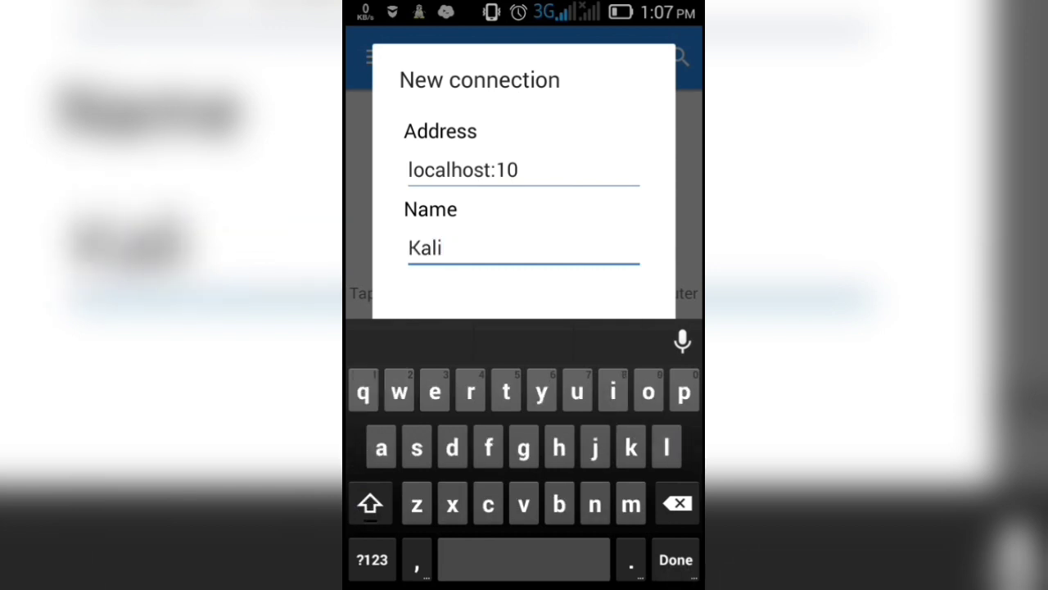
pyautogui.press('Return')
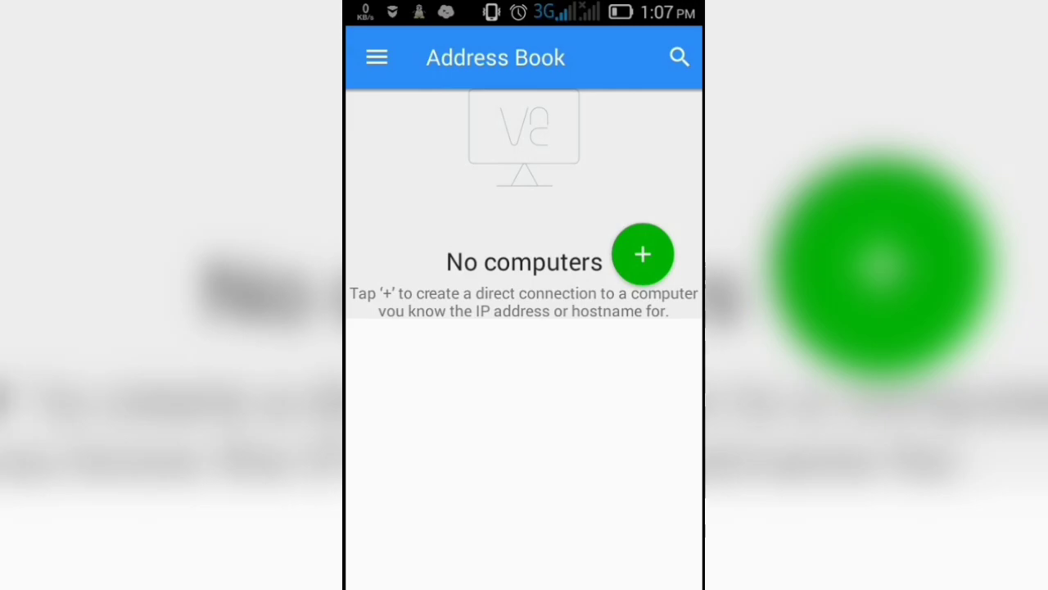
pyautogui.scroll(-2, 613, 461)
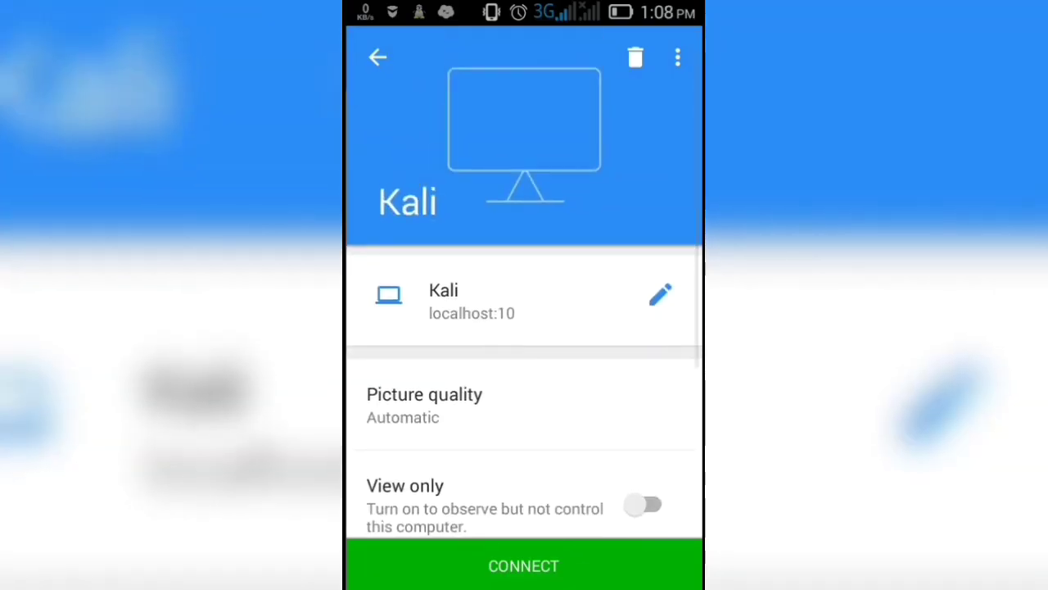
pyautogui.click(523, 565)
pyautogui.click(646, 224)
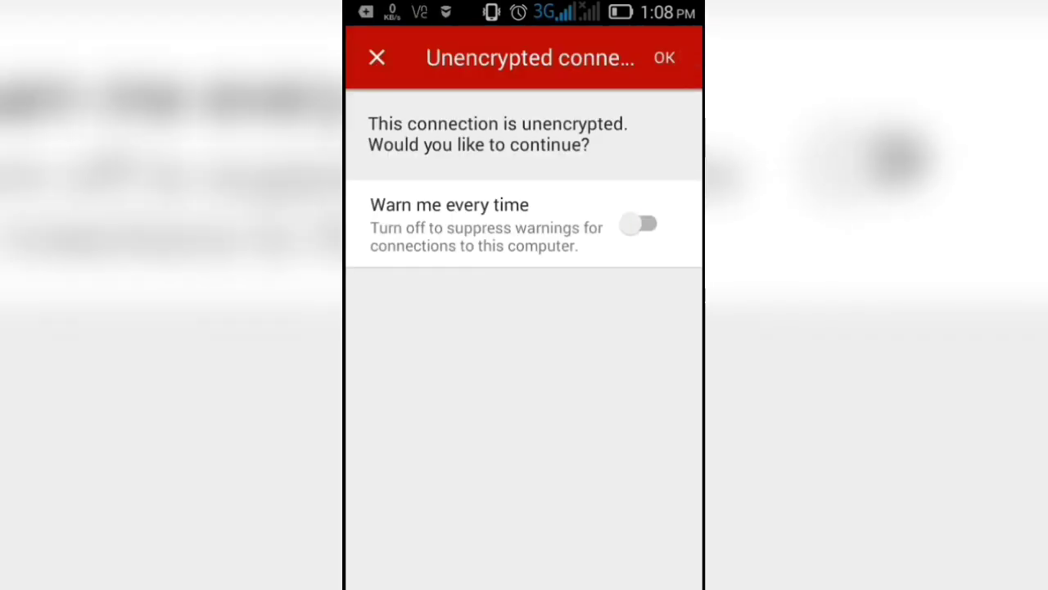
pyautogui.click(664, 57)
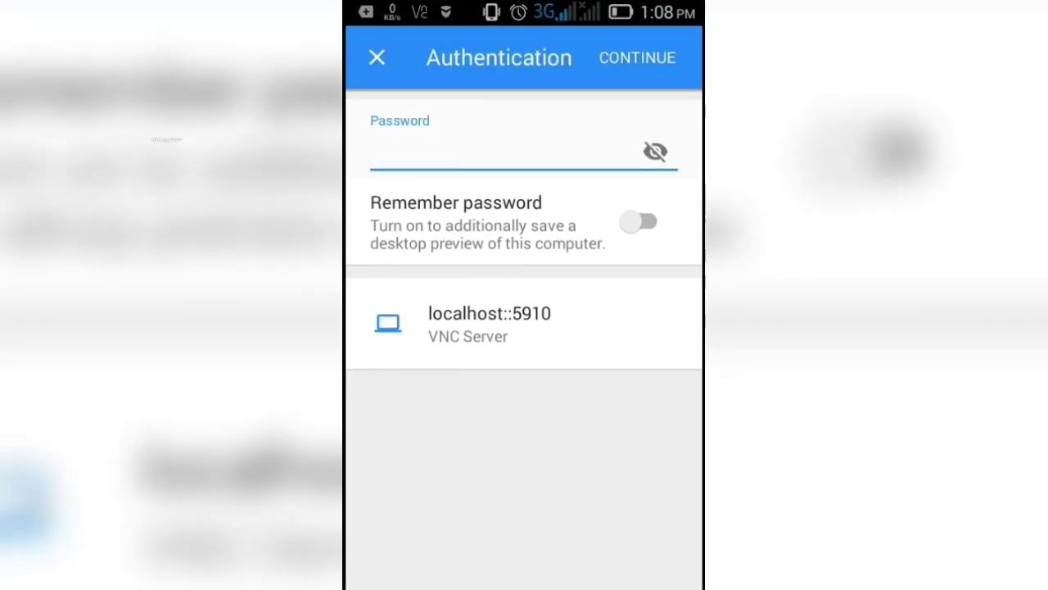
pyautogui.click(504, 154)
pyautogui.click(655, 151)
pyautogui.click(655, 152)
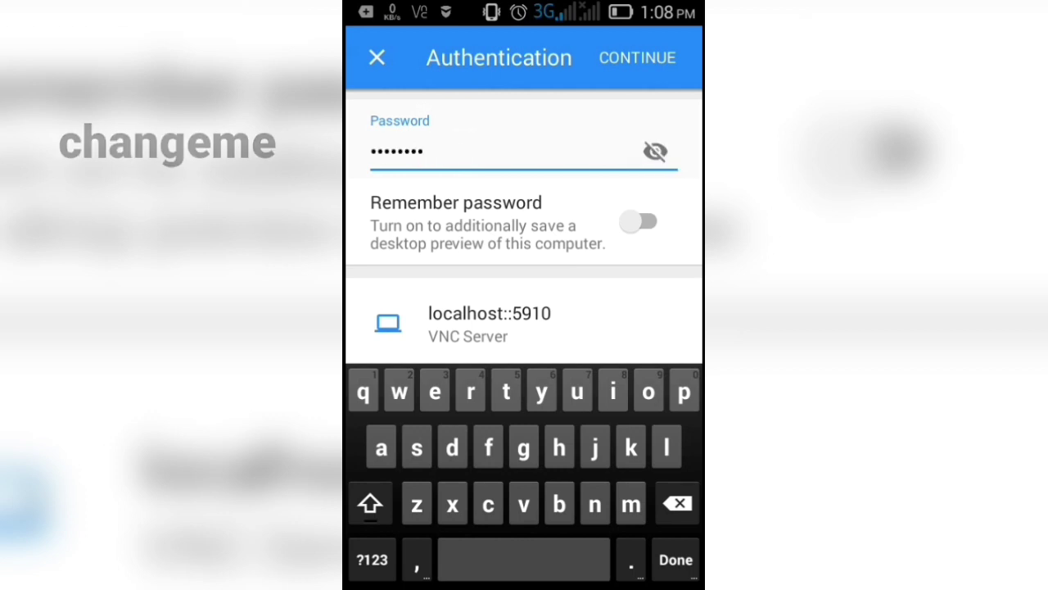
pyautogui.click(643, 222)
pyautogui.click(647, 58)
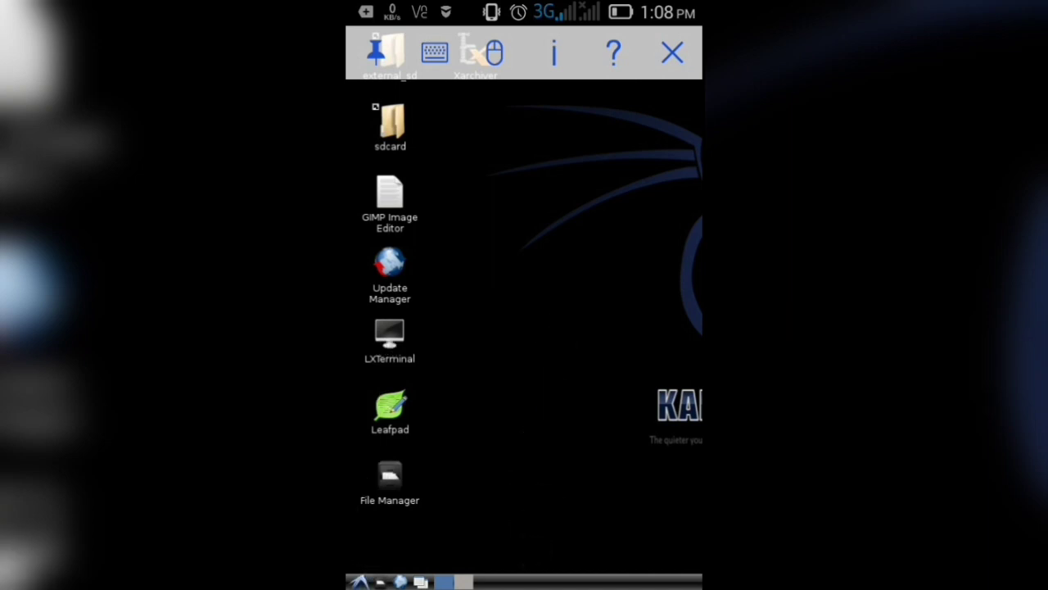
pyautogui.click(359, 581)
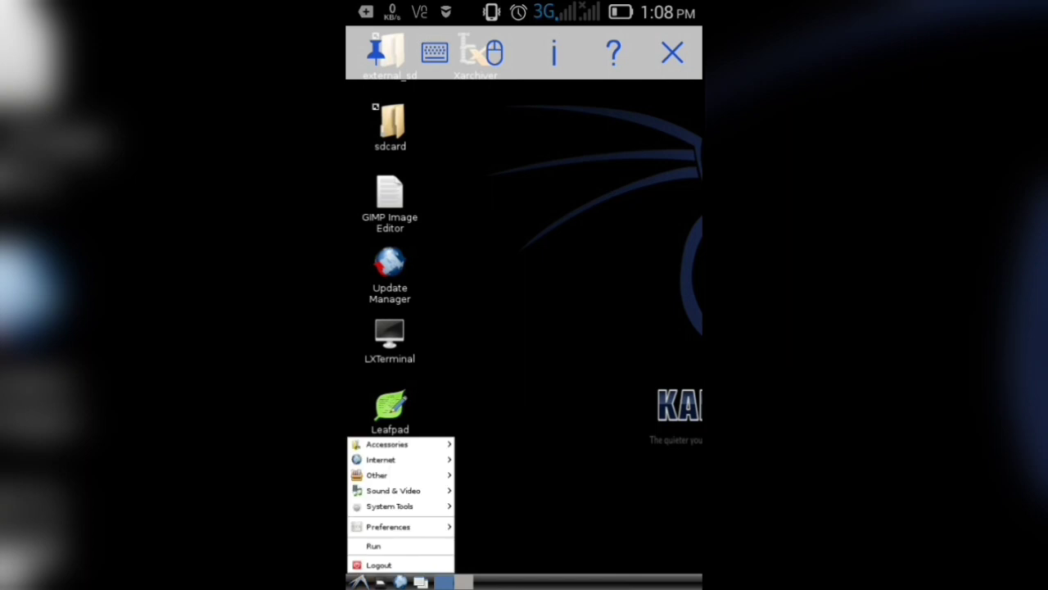
pyautogui.click(400, 445)
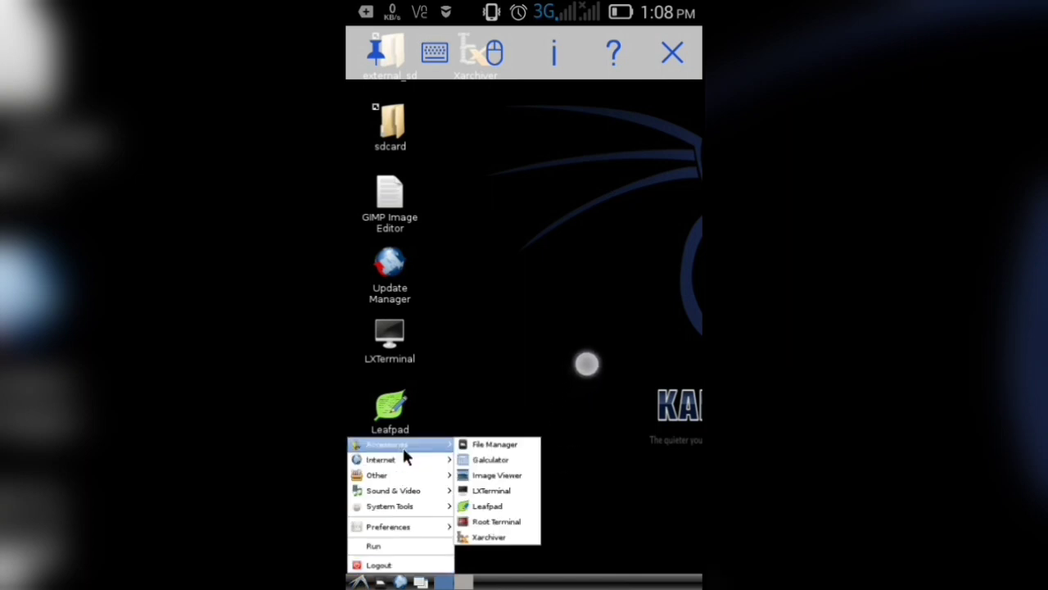
pyautogui.click(483, 524)
pyautogui.moveTo(657, 381); pyautogui.dragTo(475, 381)
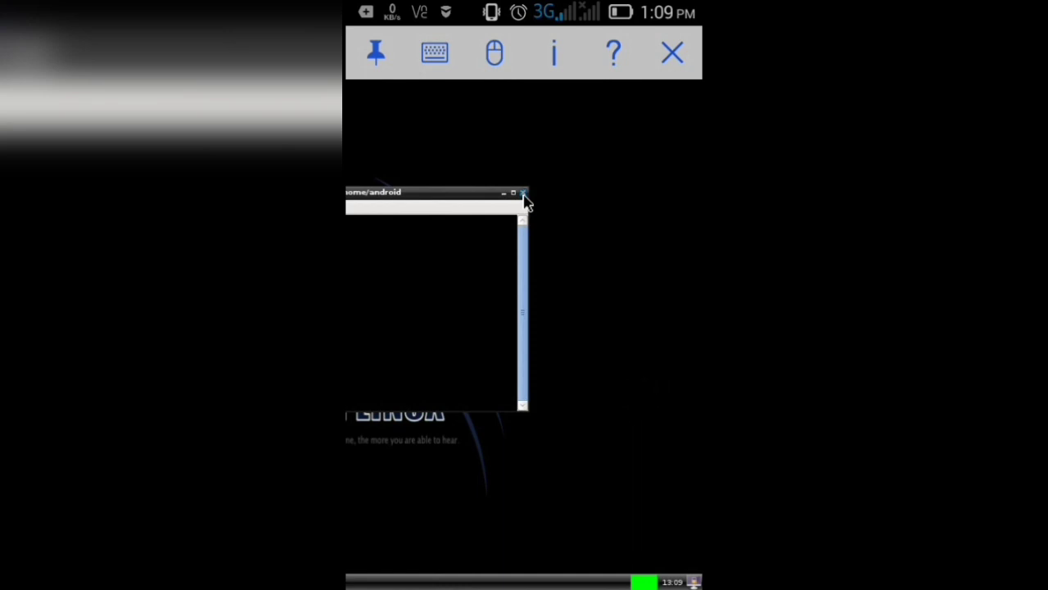
pyautogui.click(523, 194)
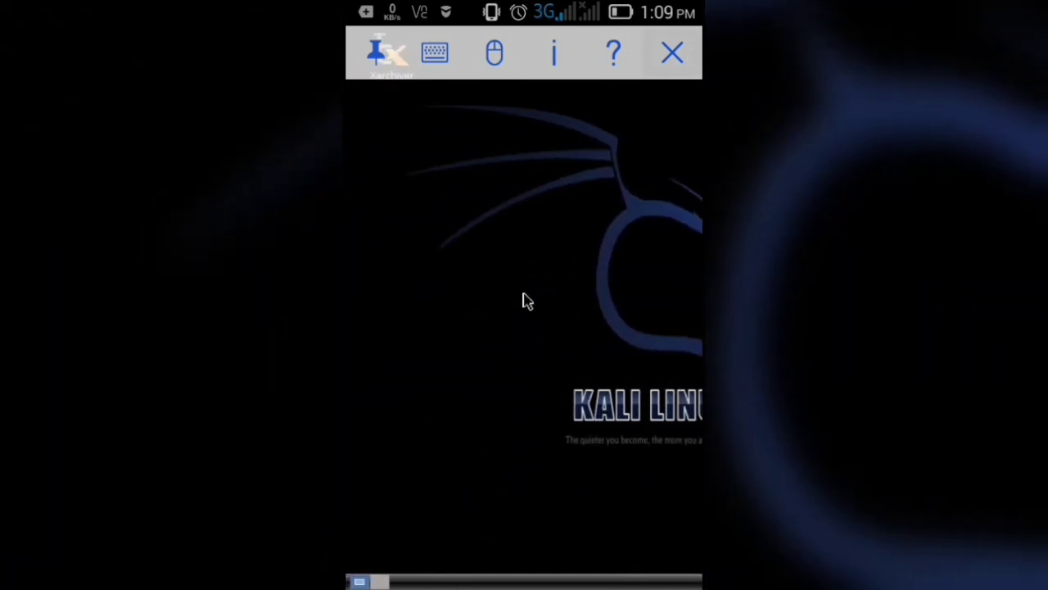
# - Disconnect the Kali VNC session and leave VNC Viewer and Termius for the home screen
pyautogui.press('Escape')
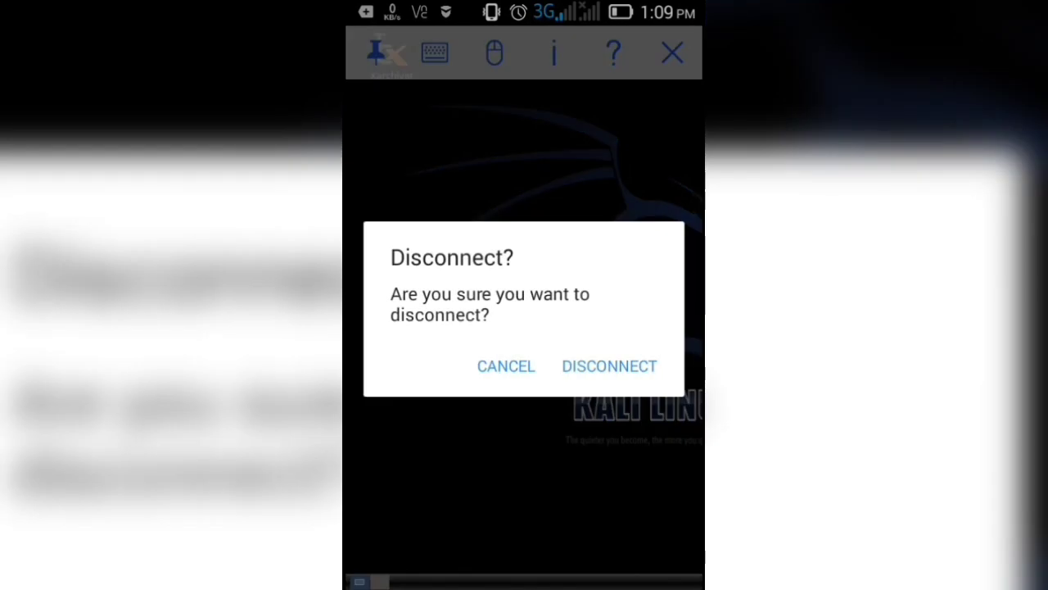
pyautogui.click(610, 366)
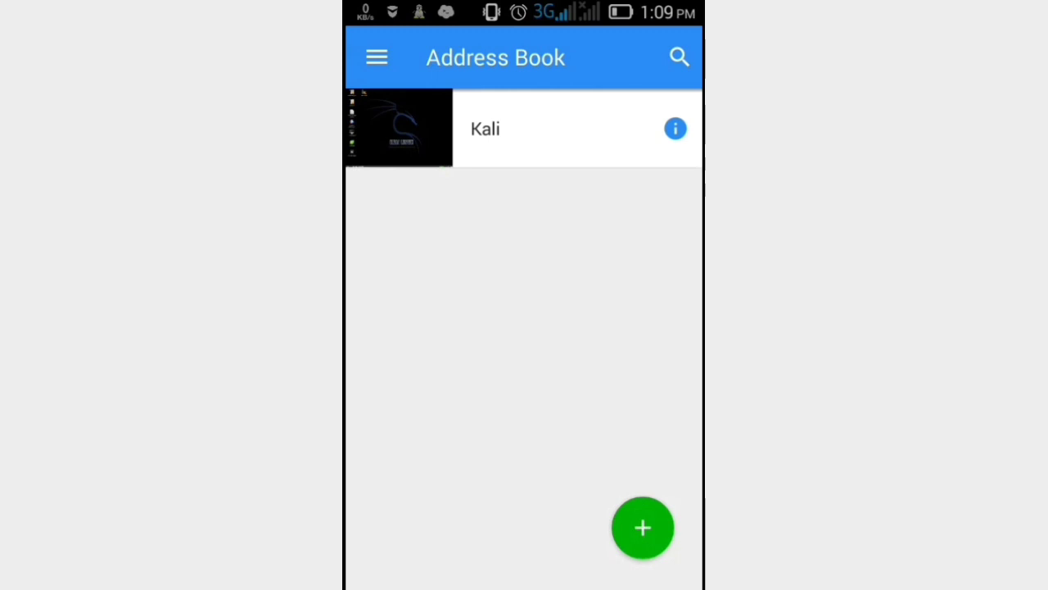
pyautogui.press('Home')
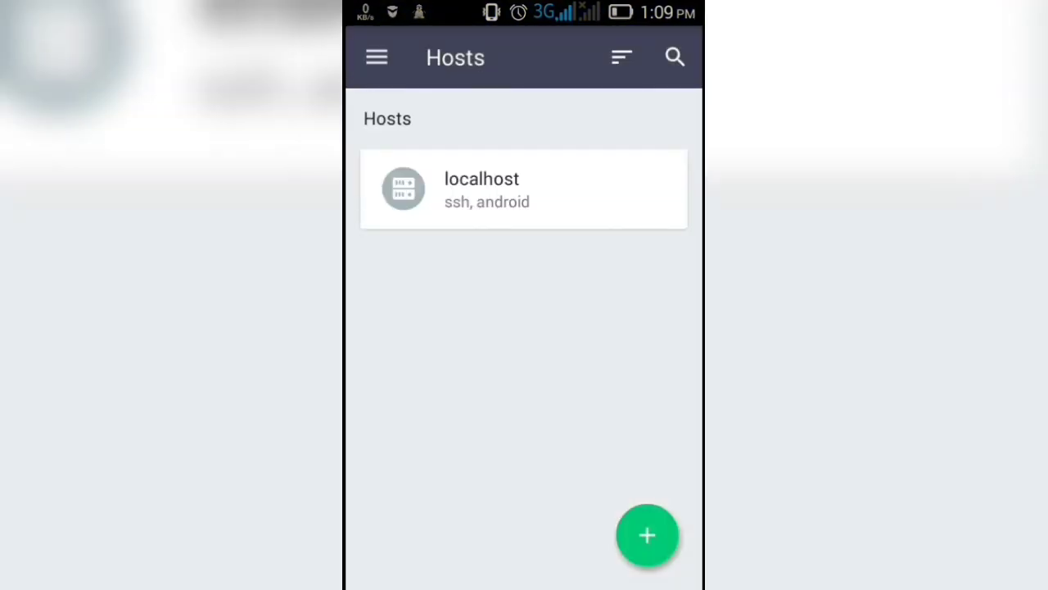
pyautogui.press('Home')
# - Stop services and unmount the Kali container in Linux Deploy, then exit the app
pyautogui.click(569, 72)
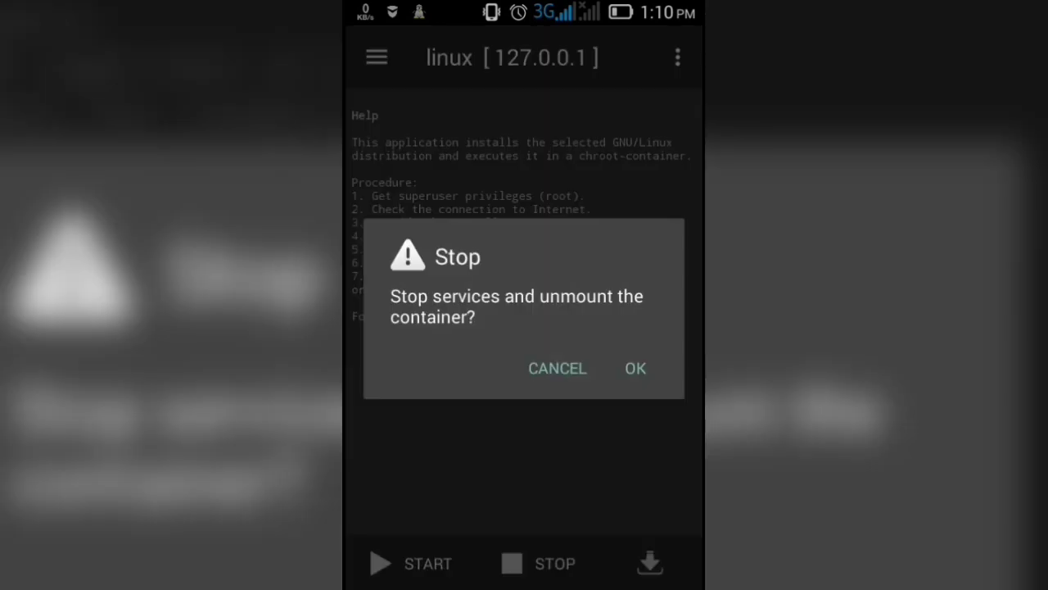
pyautogui.click(636, 369)
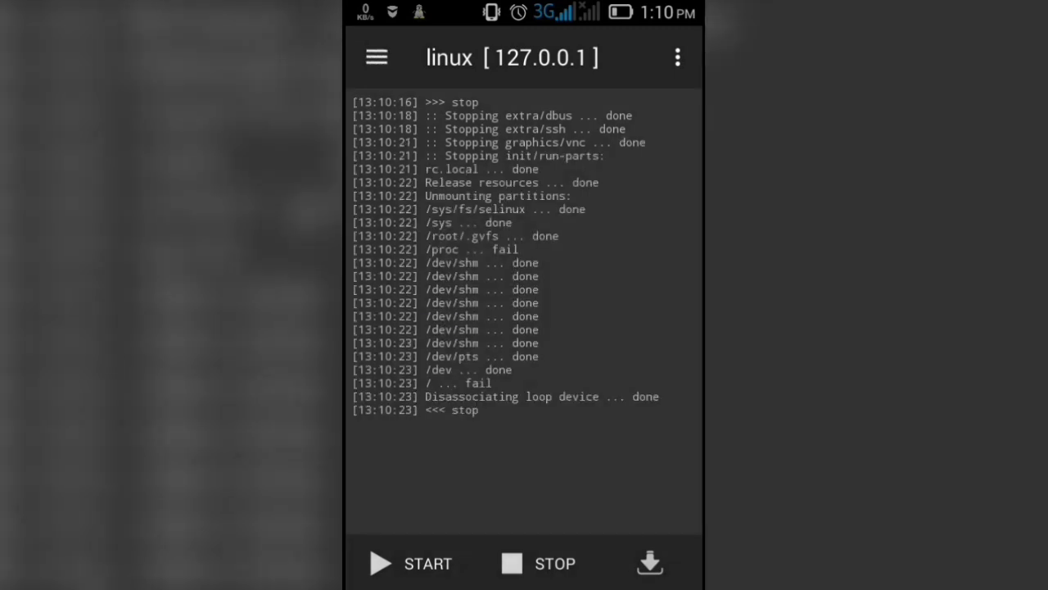
pyautogui.click(377, 56)
pyautogui.click(503, 415)
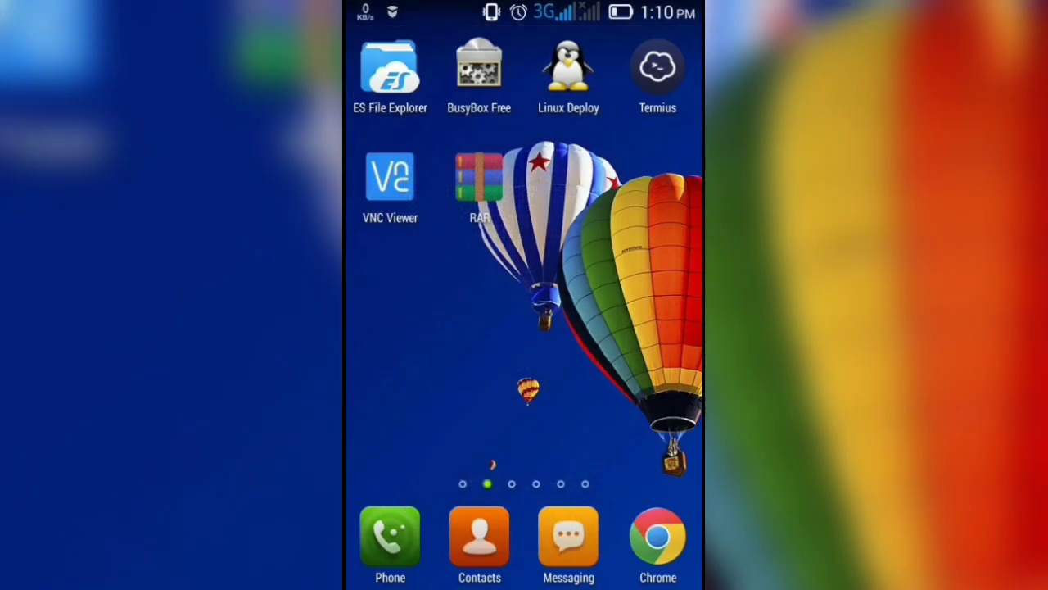